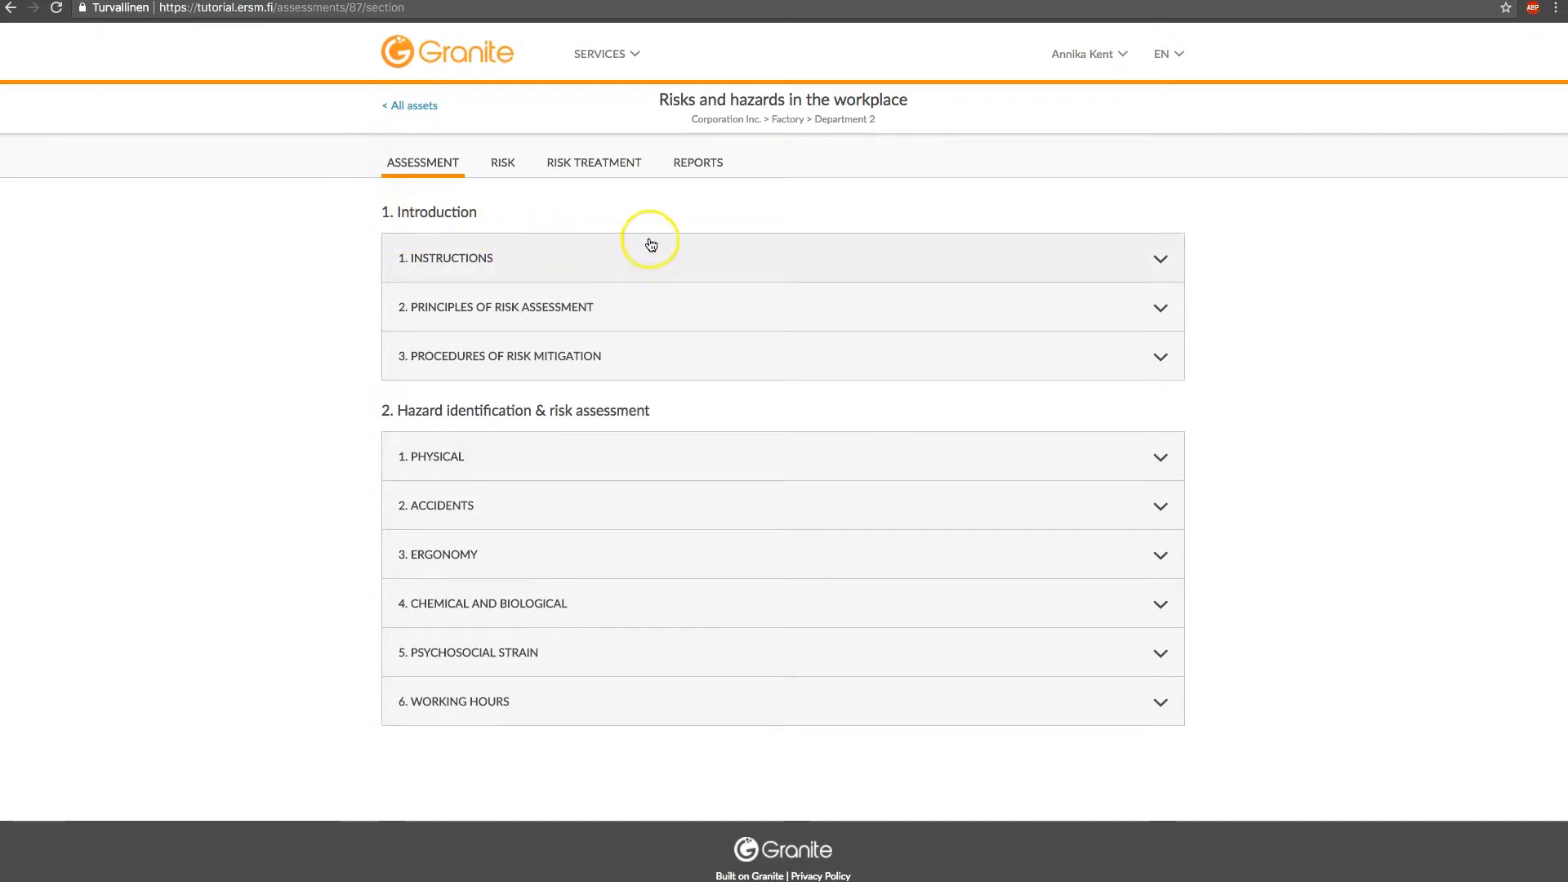
# Read the full Introduction texts: Instructions, Principles of risk assessment and Procedures of risk mitigation
pyautogui.click(885, 258)
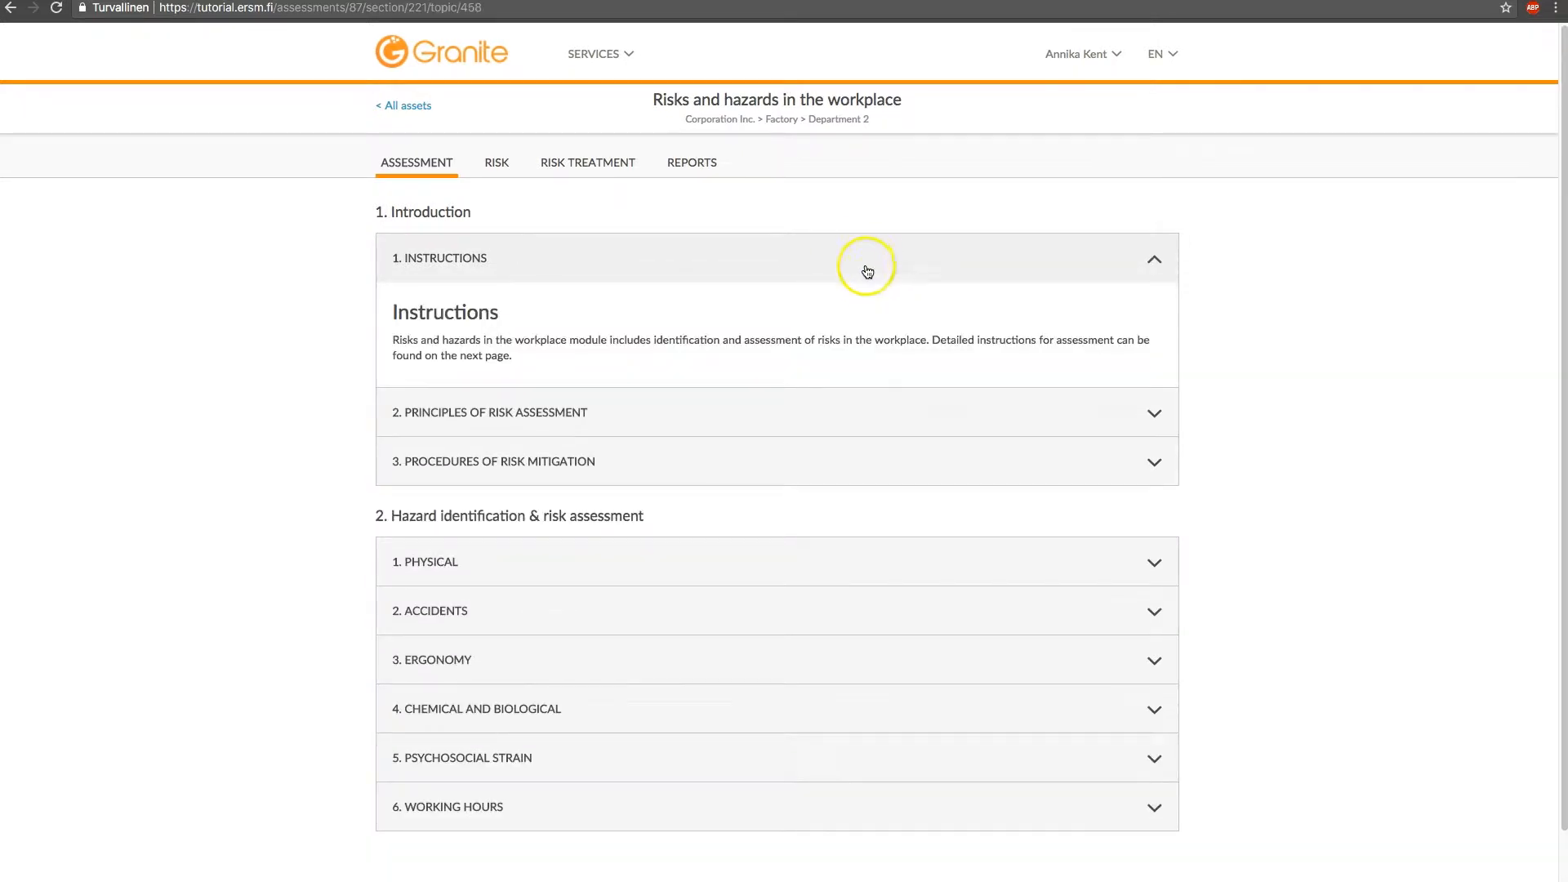
pyautogui.click(787, 418)
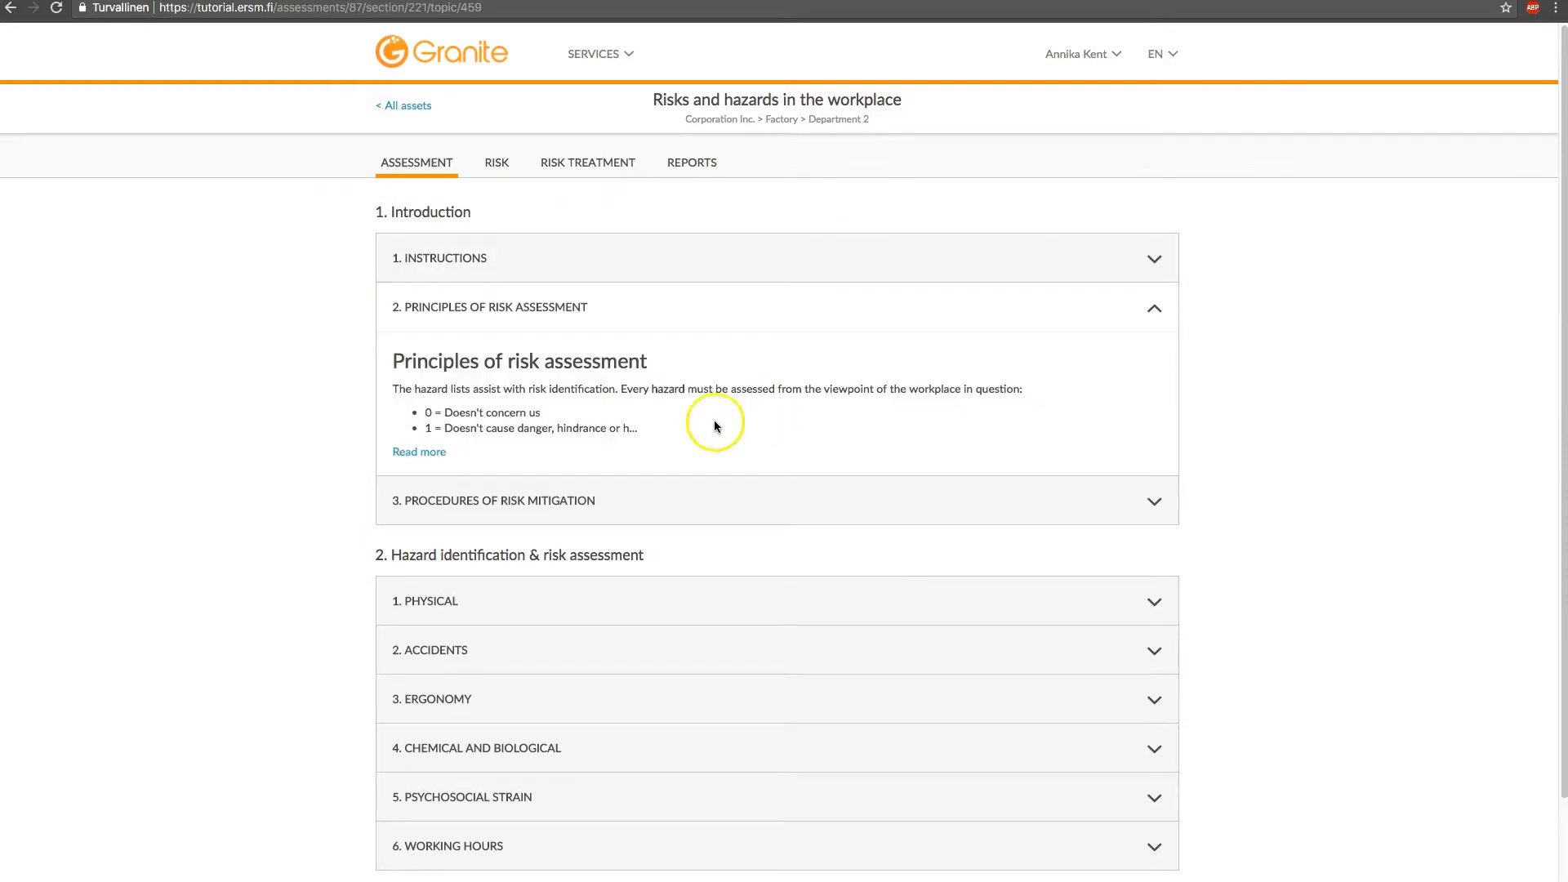
pyautogui.click(419, 452)
pyautogui.scroll(-5, 560, 473)
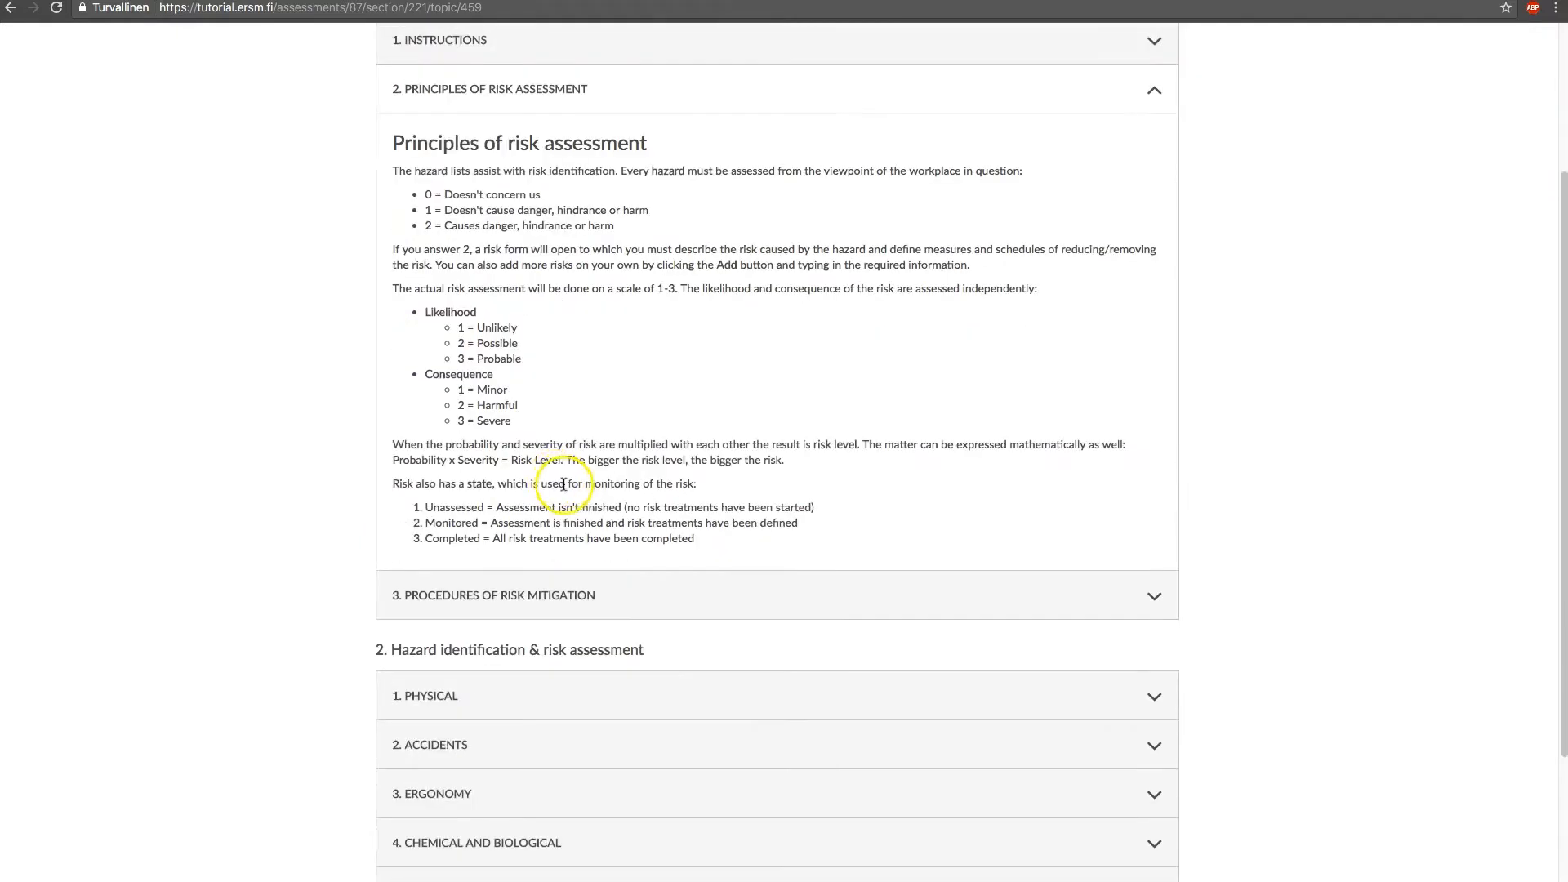
pyautogui.click(621, 588)
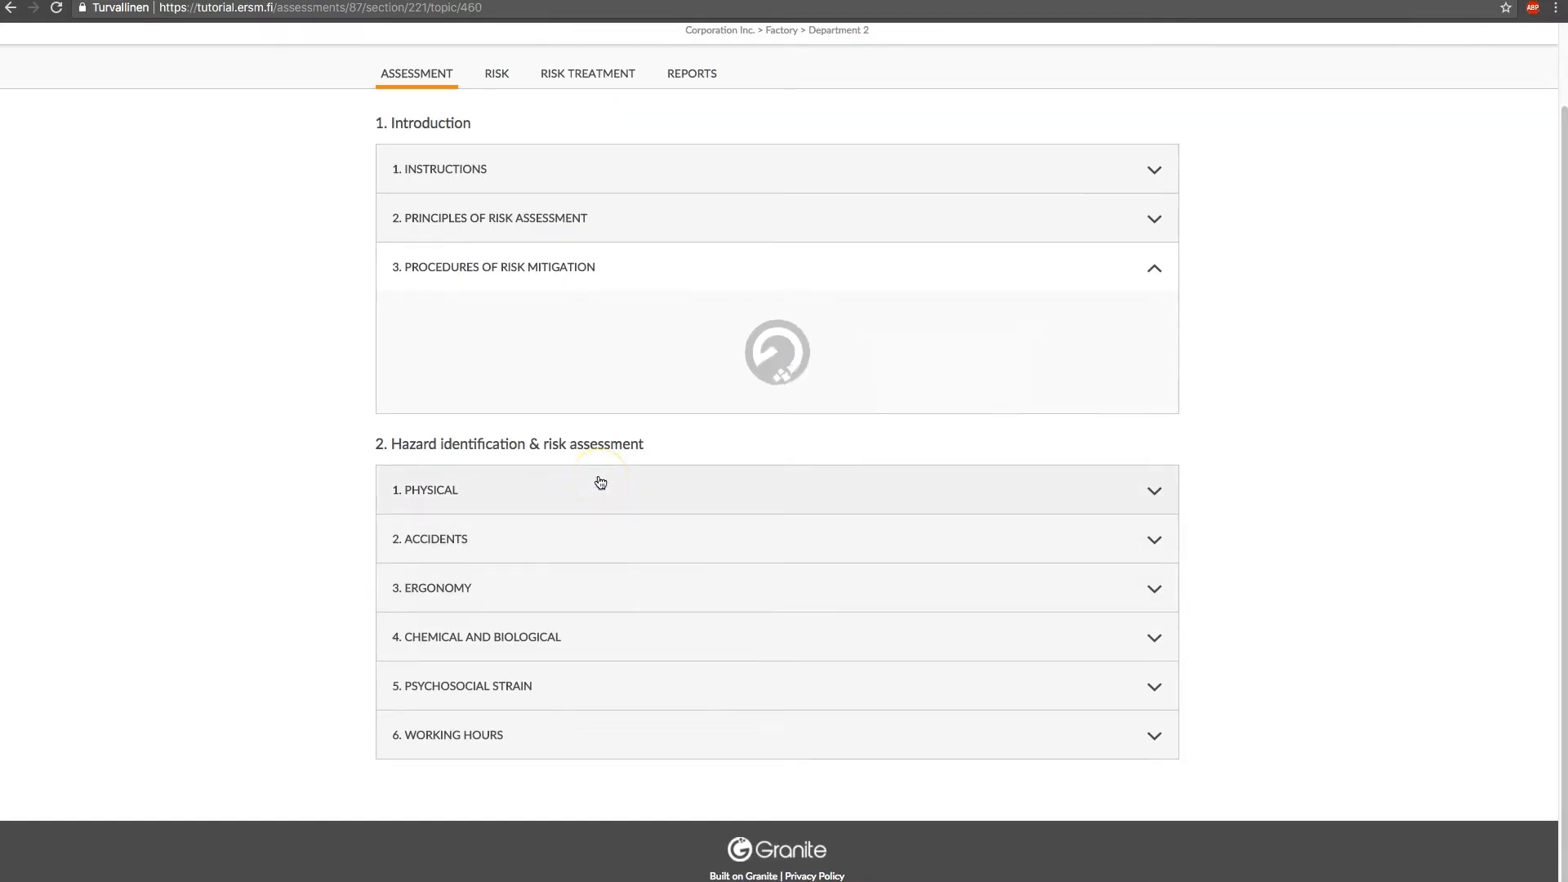
pyautogui.click(419, 390)
pyautogui.scroll(-2, 441, 392)
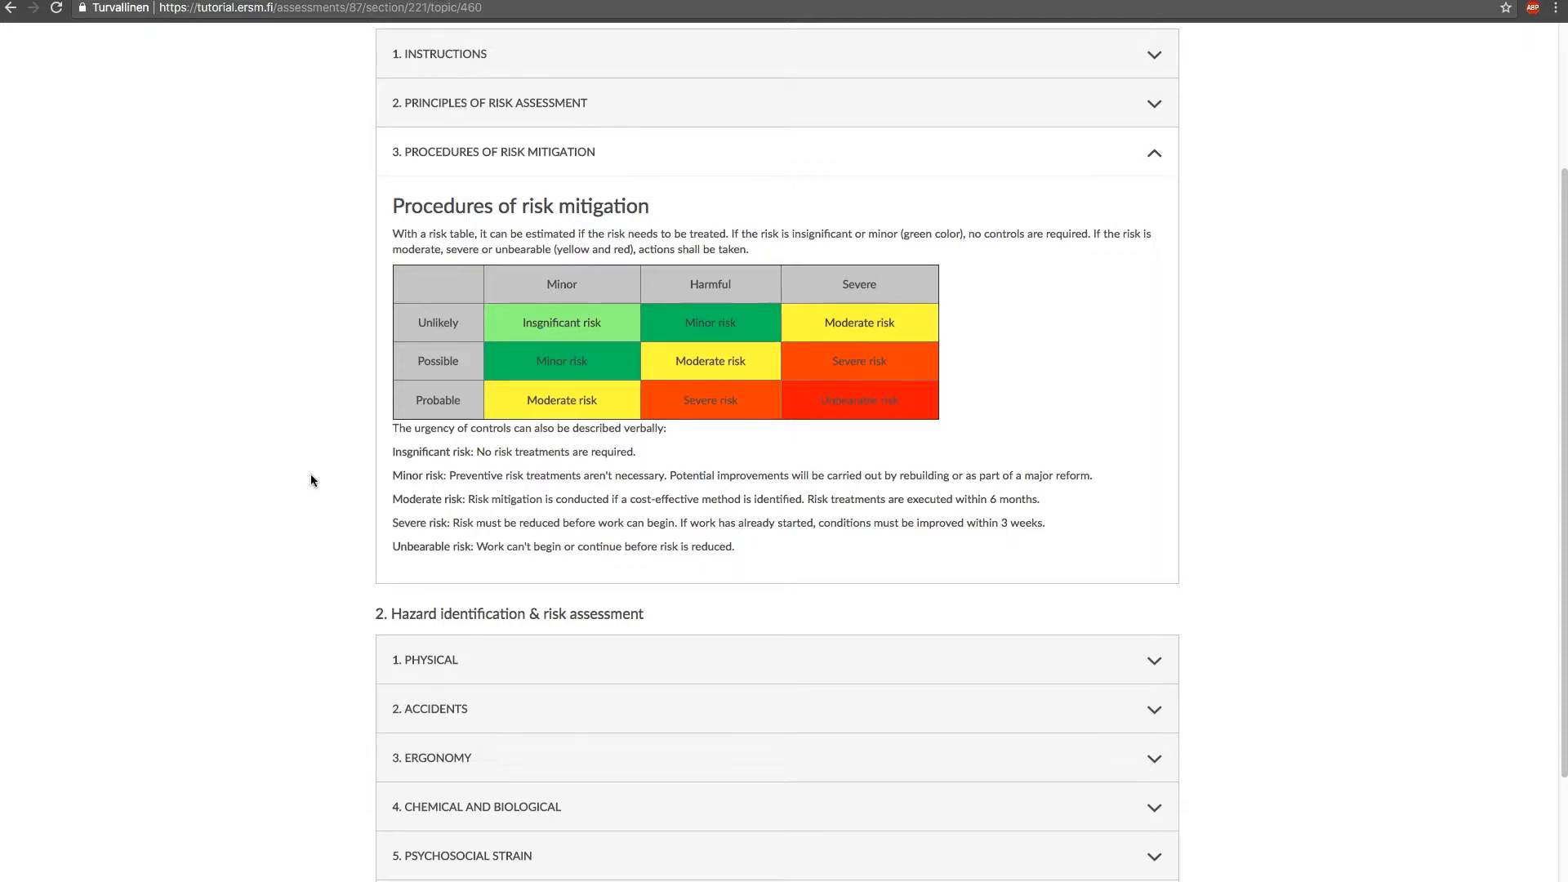
pyautogui.scroll(-3, 310, 475)
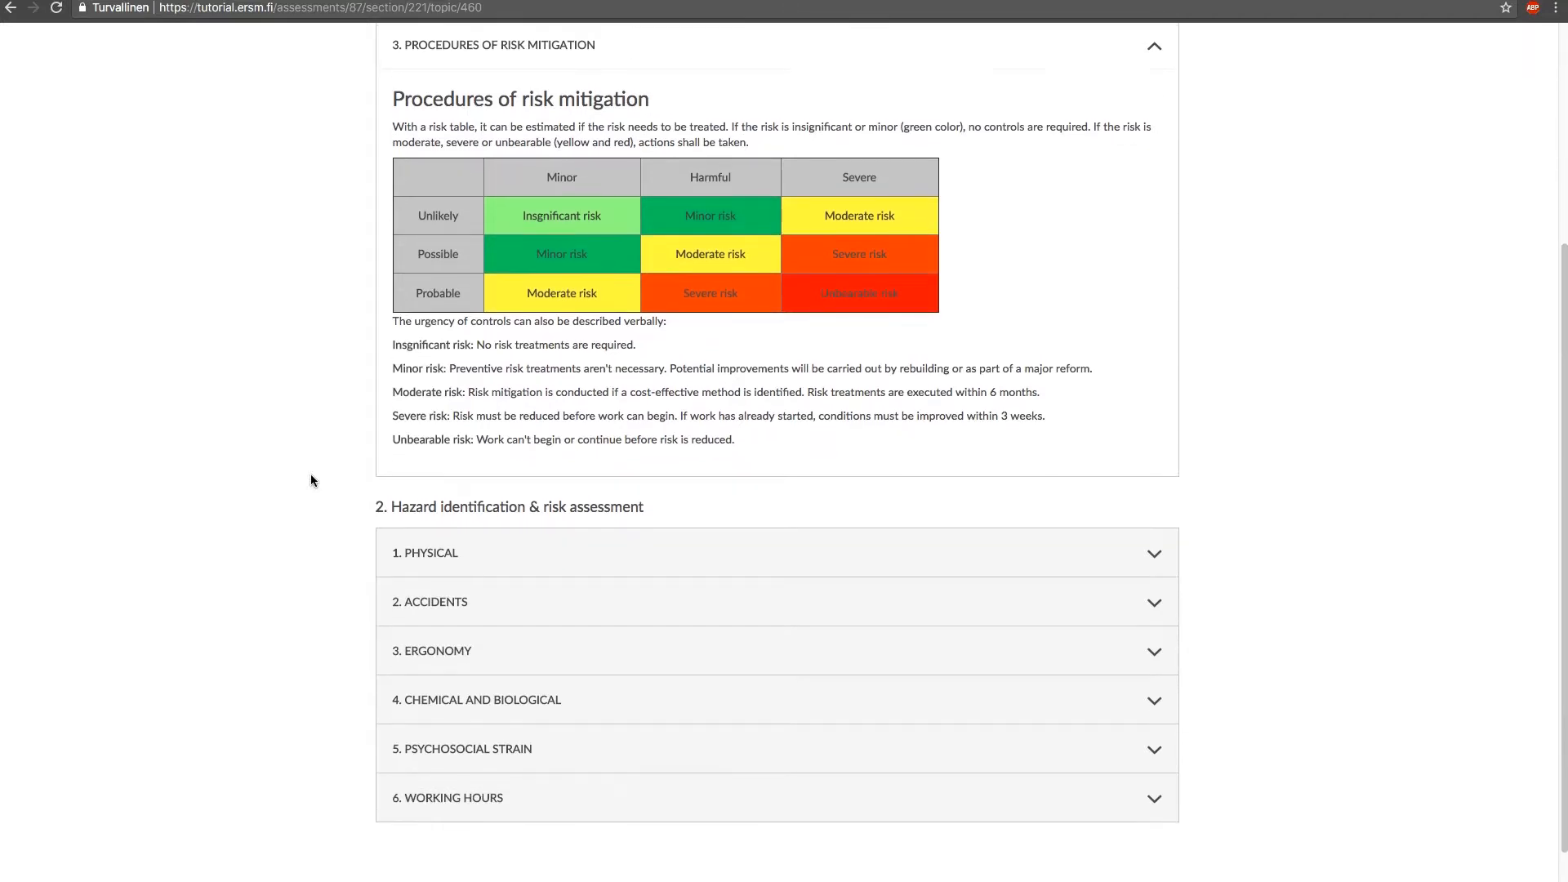
# Open the summary of the Physical hazard area and continue to its Noise questions
pyautogui.scroll(-2, 311, 476)
pyautogui.click(448, 489)
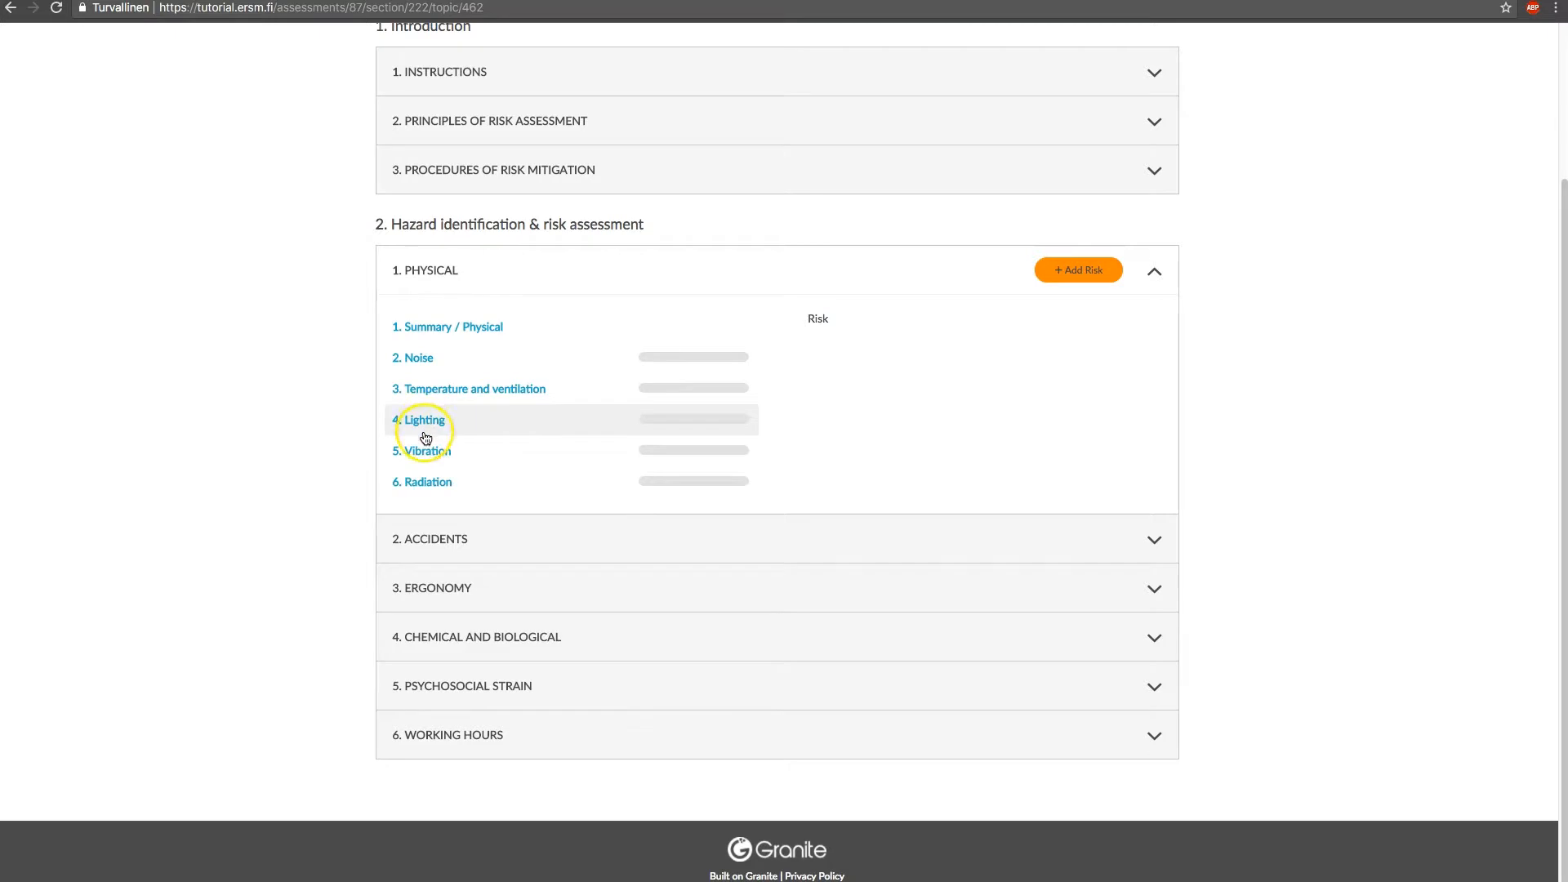
pyautogui.click(439, 334)
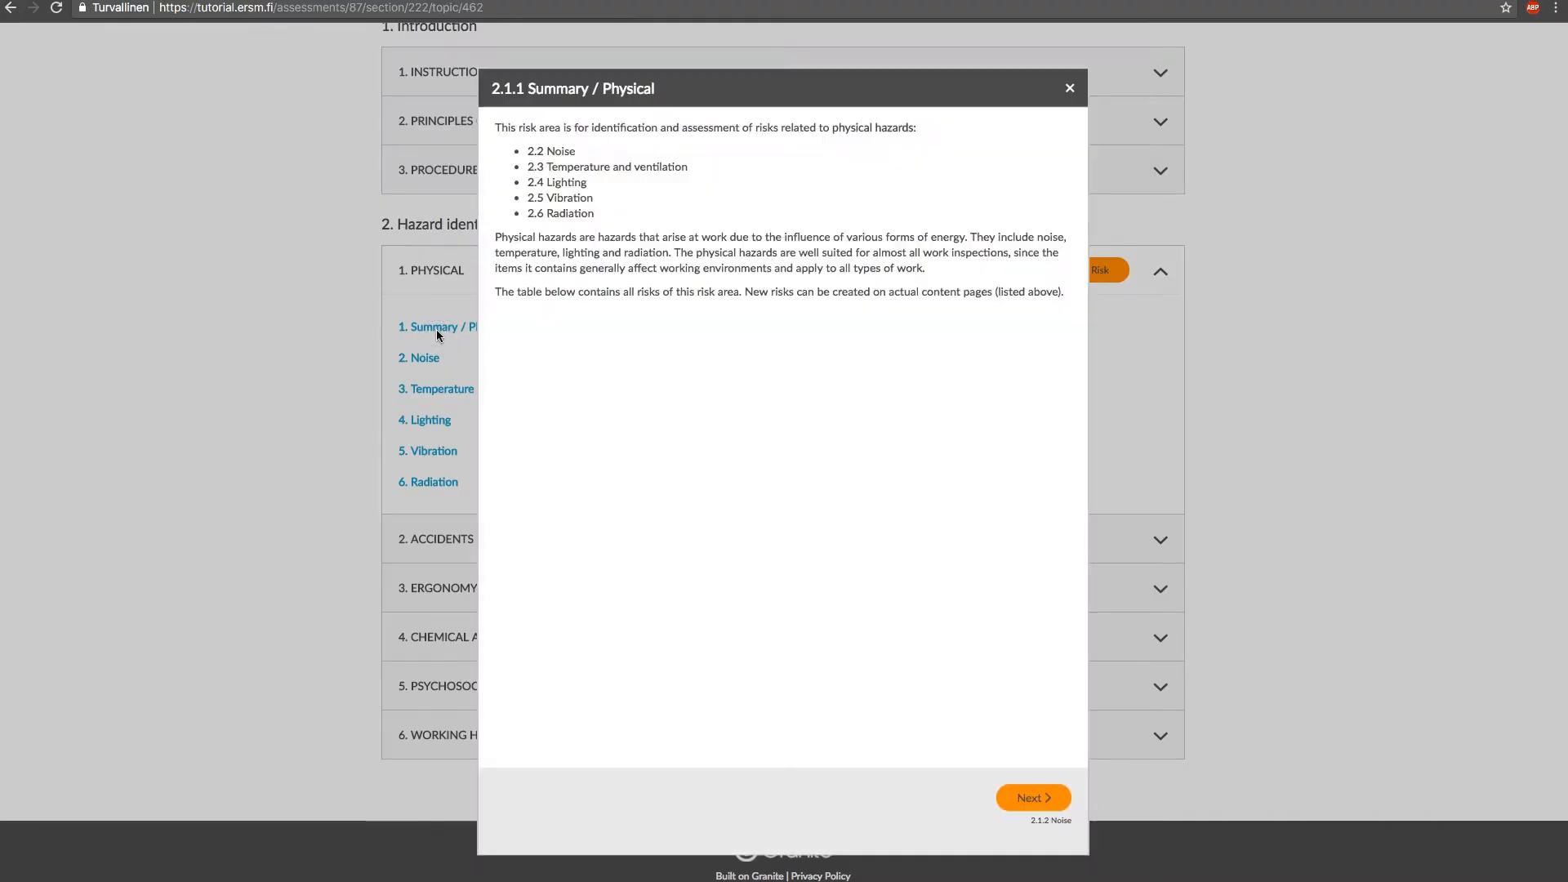
pyautogui.click(439, 330)
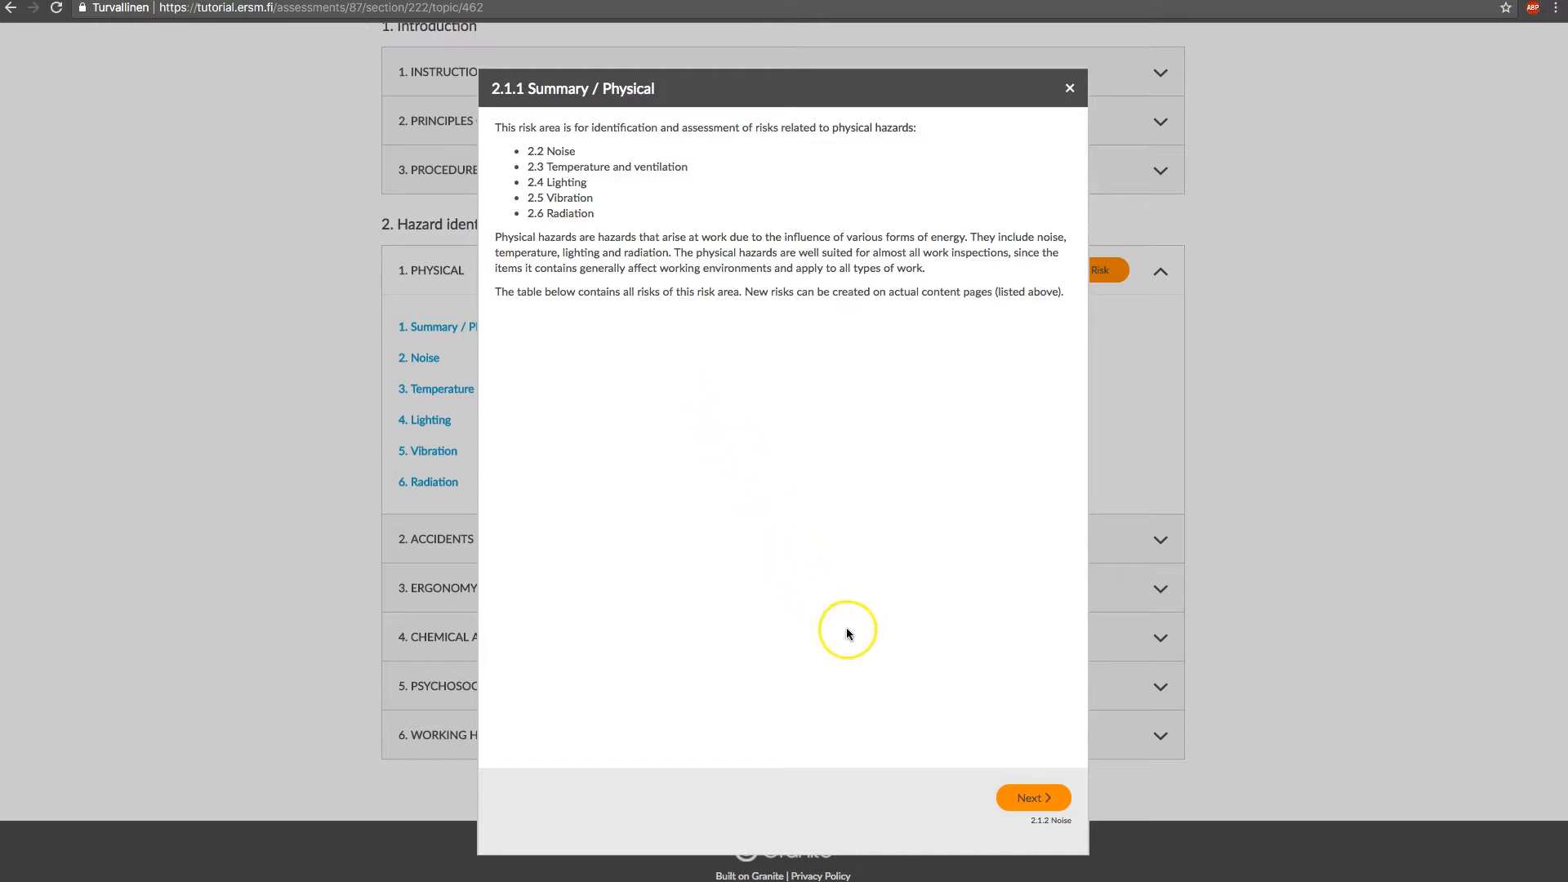
pyautogui.click(1017, 807)
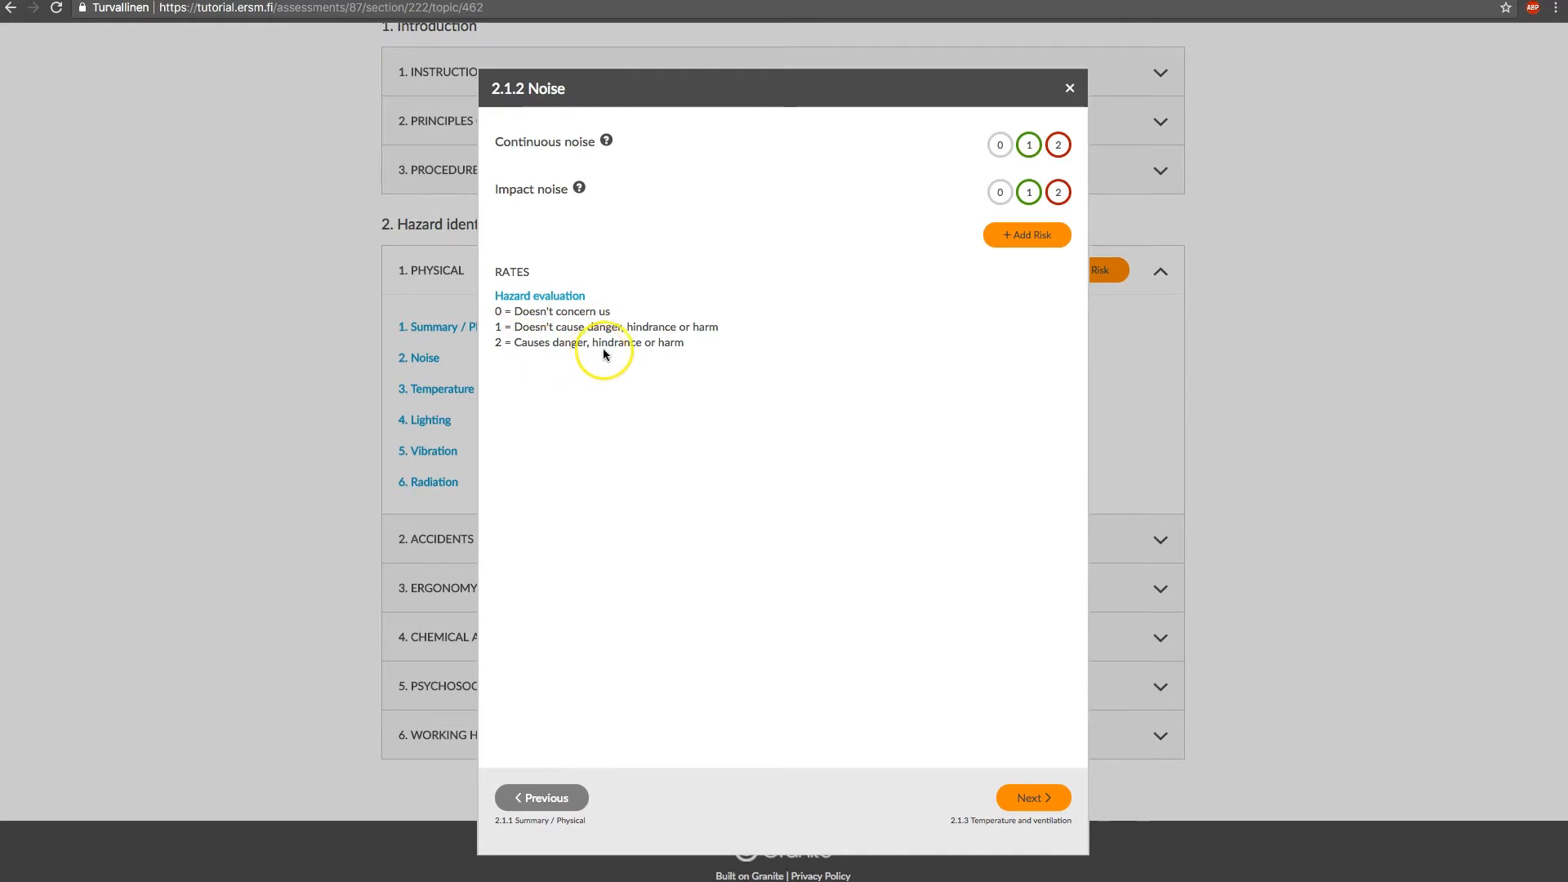
# Show the guidance for impact noise, and rate continuous noise 1 and impact noise 2
pyautogui.click(583, 190)
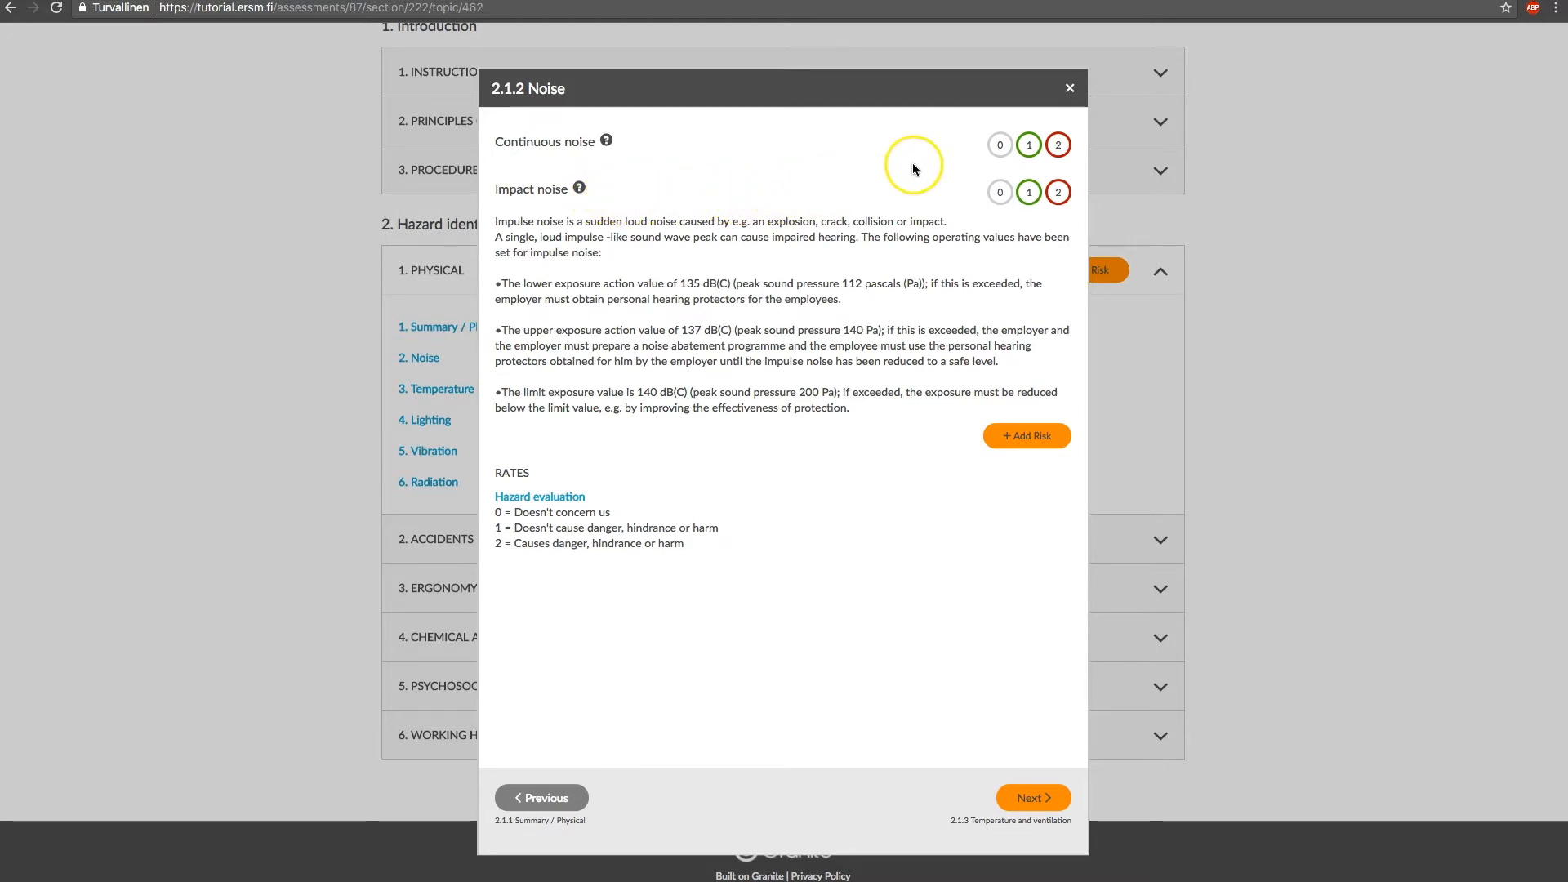
pyautogui.click(999, 152)
pyautogui.click(1031, 150)
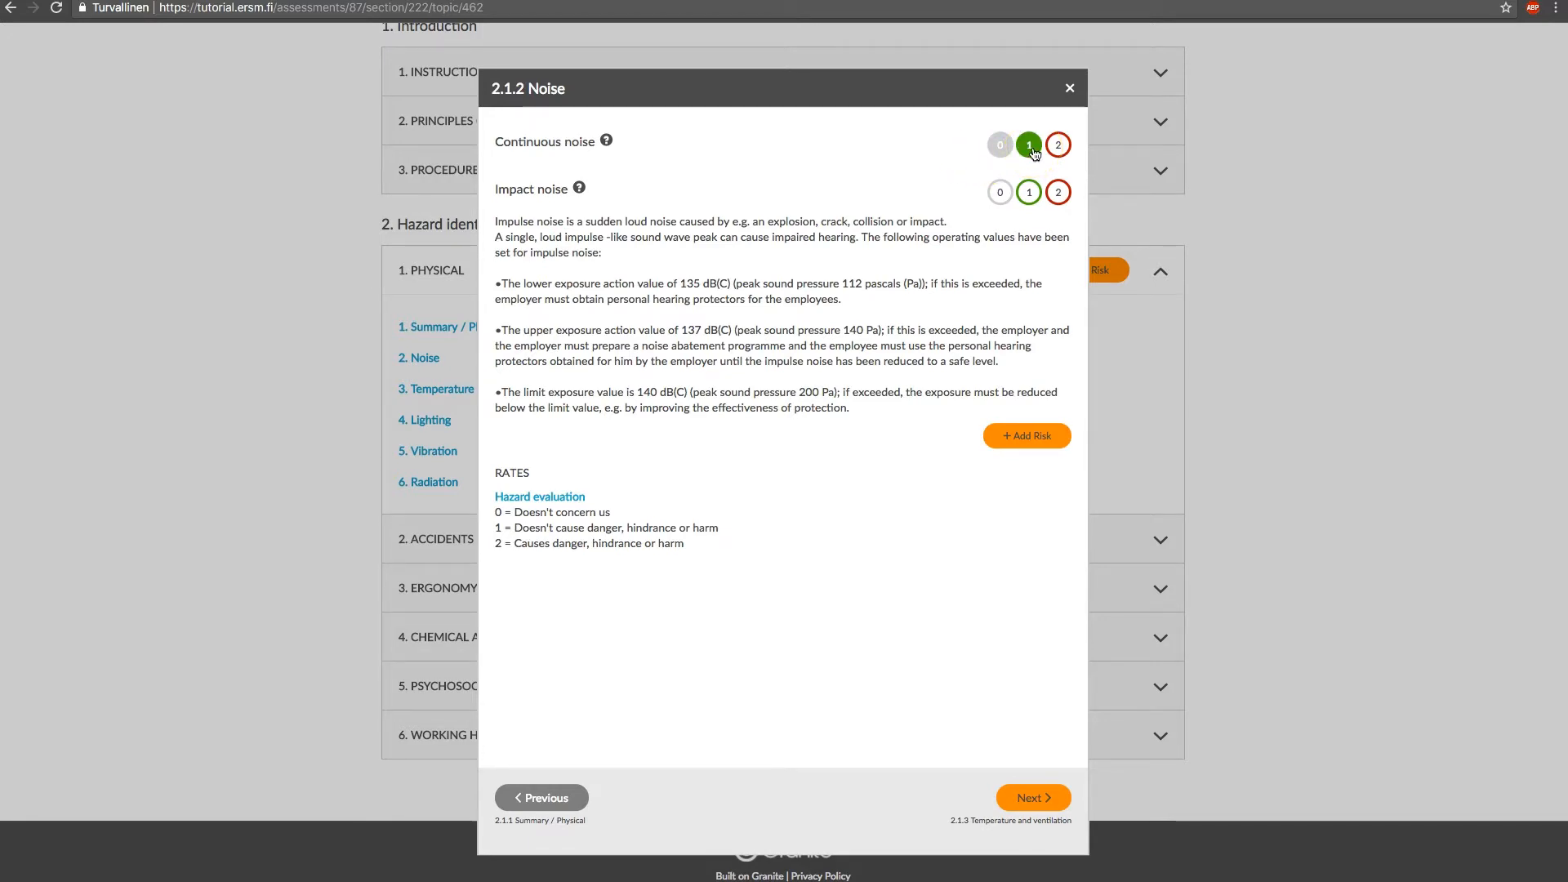
pyautogui.click(1035, 154)
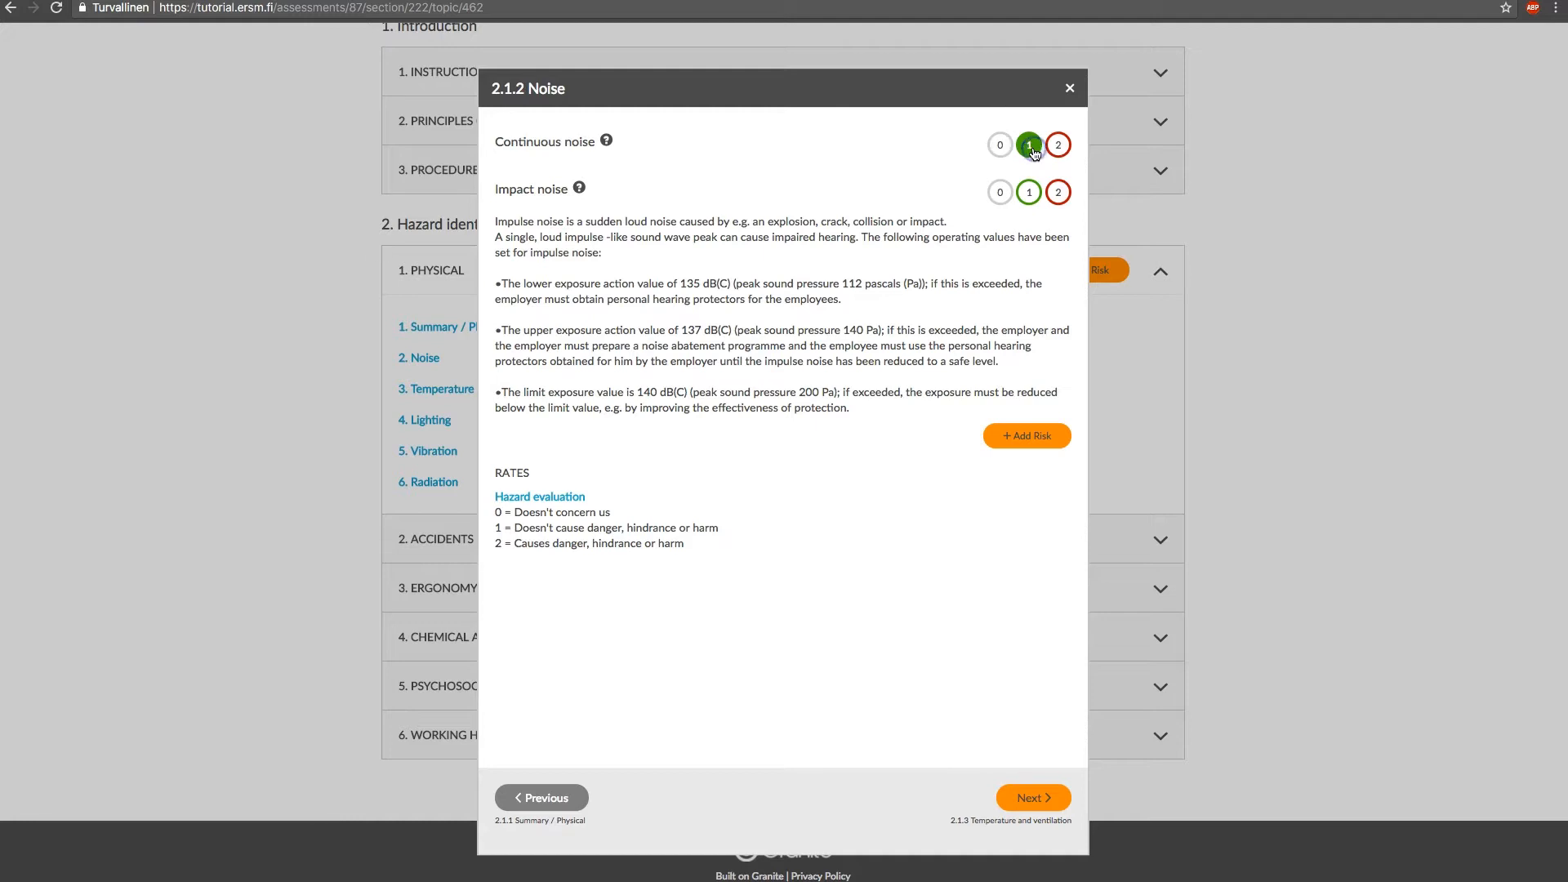
pyautogui.click(1058, 193)
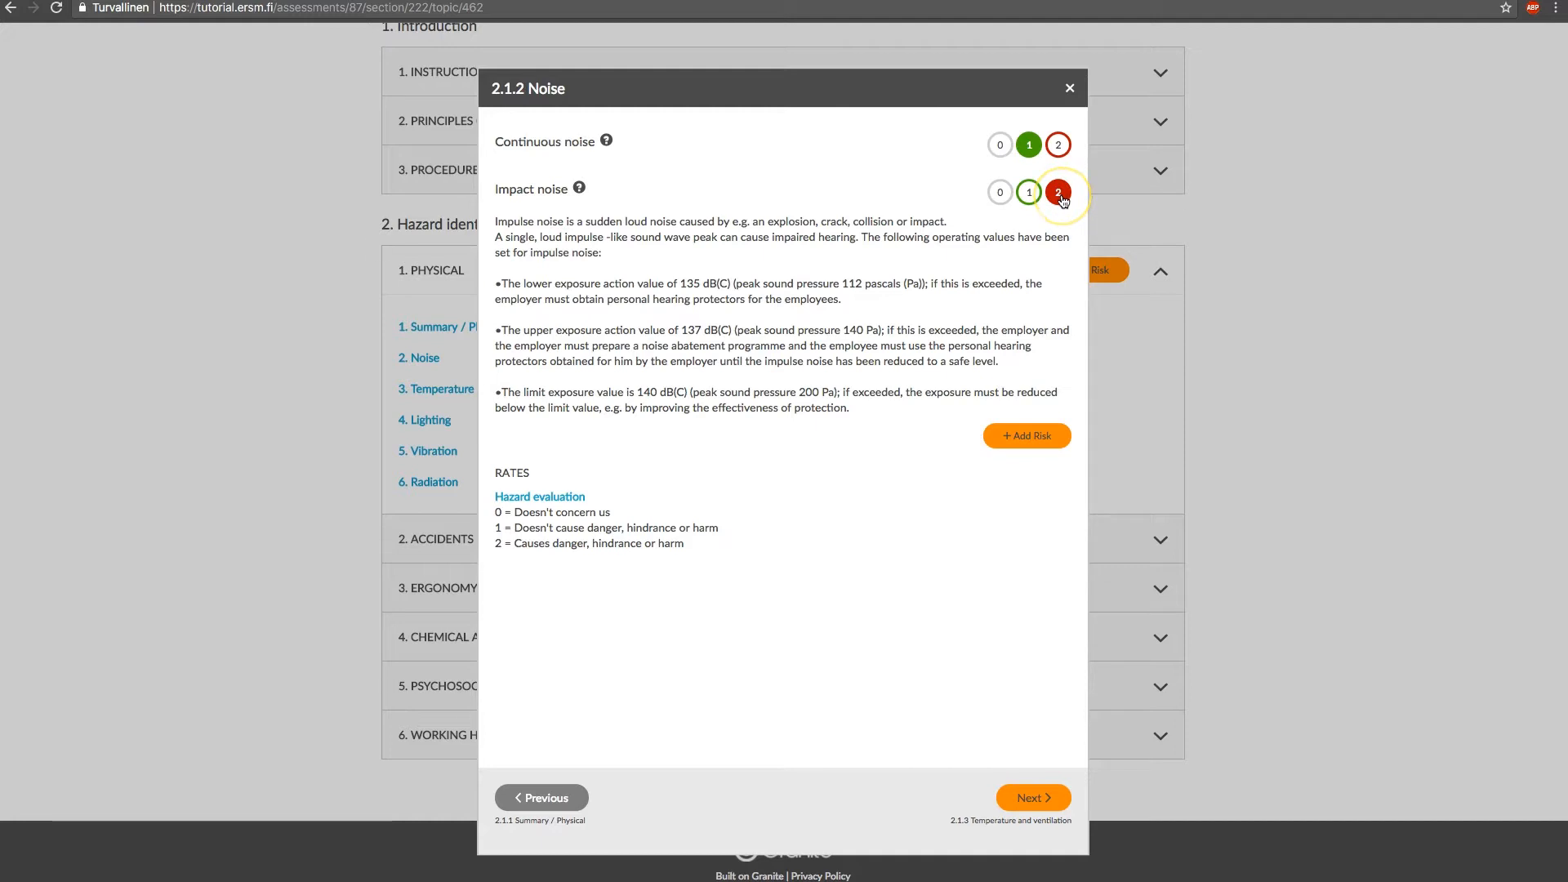
pyautogui.doubleClick(1062, 200)
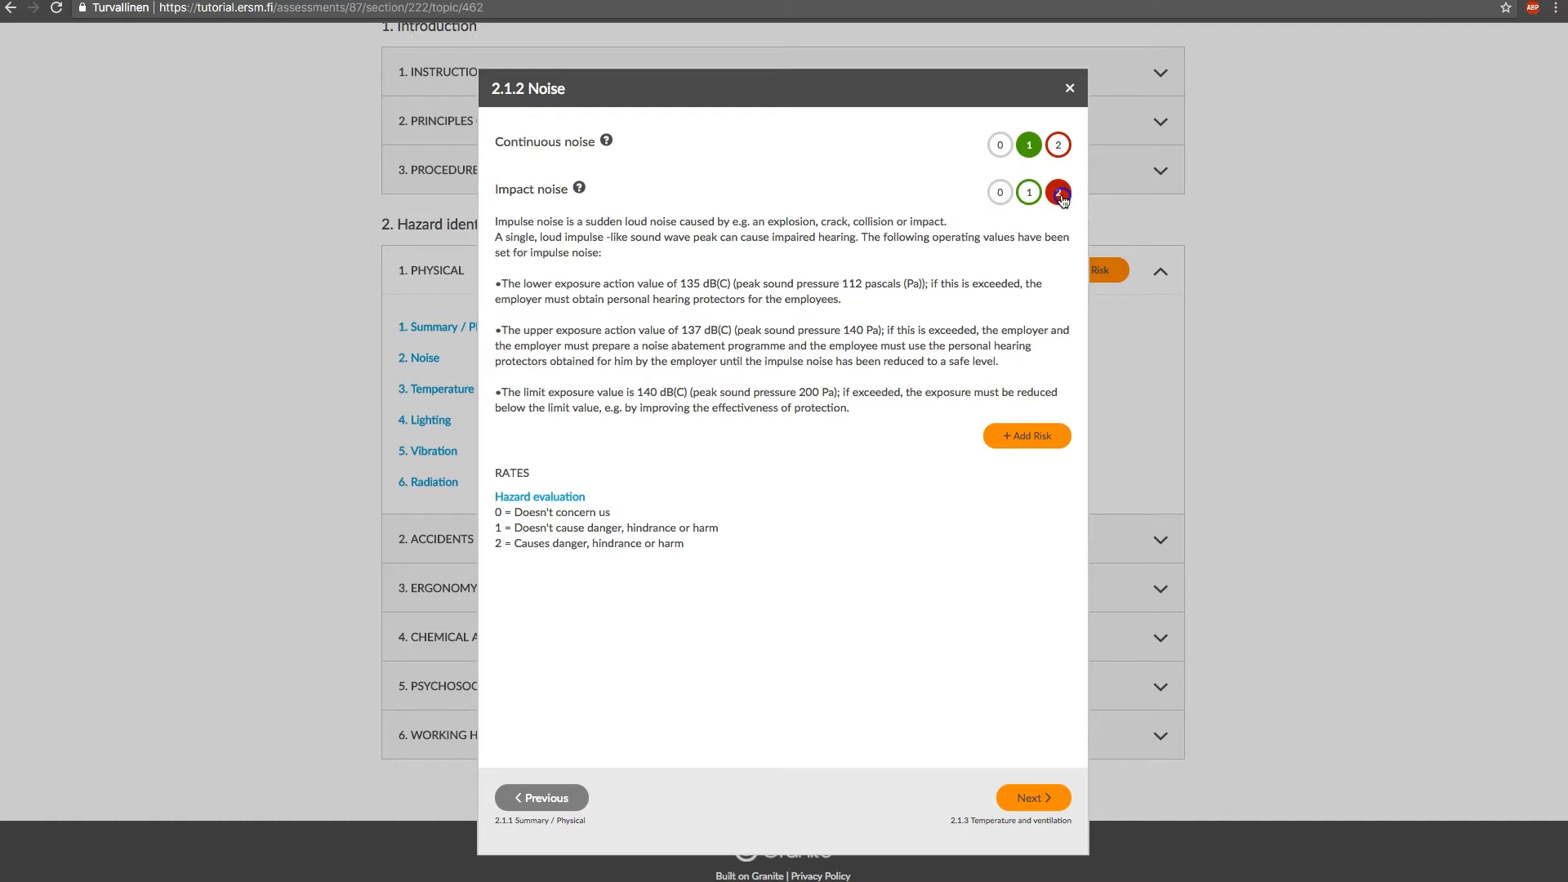
pyautogui.click(1063, 200)
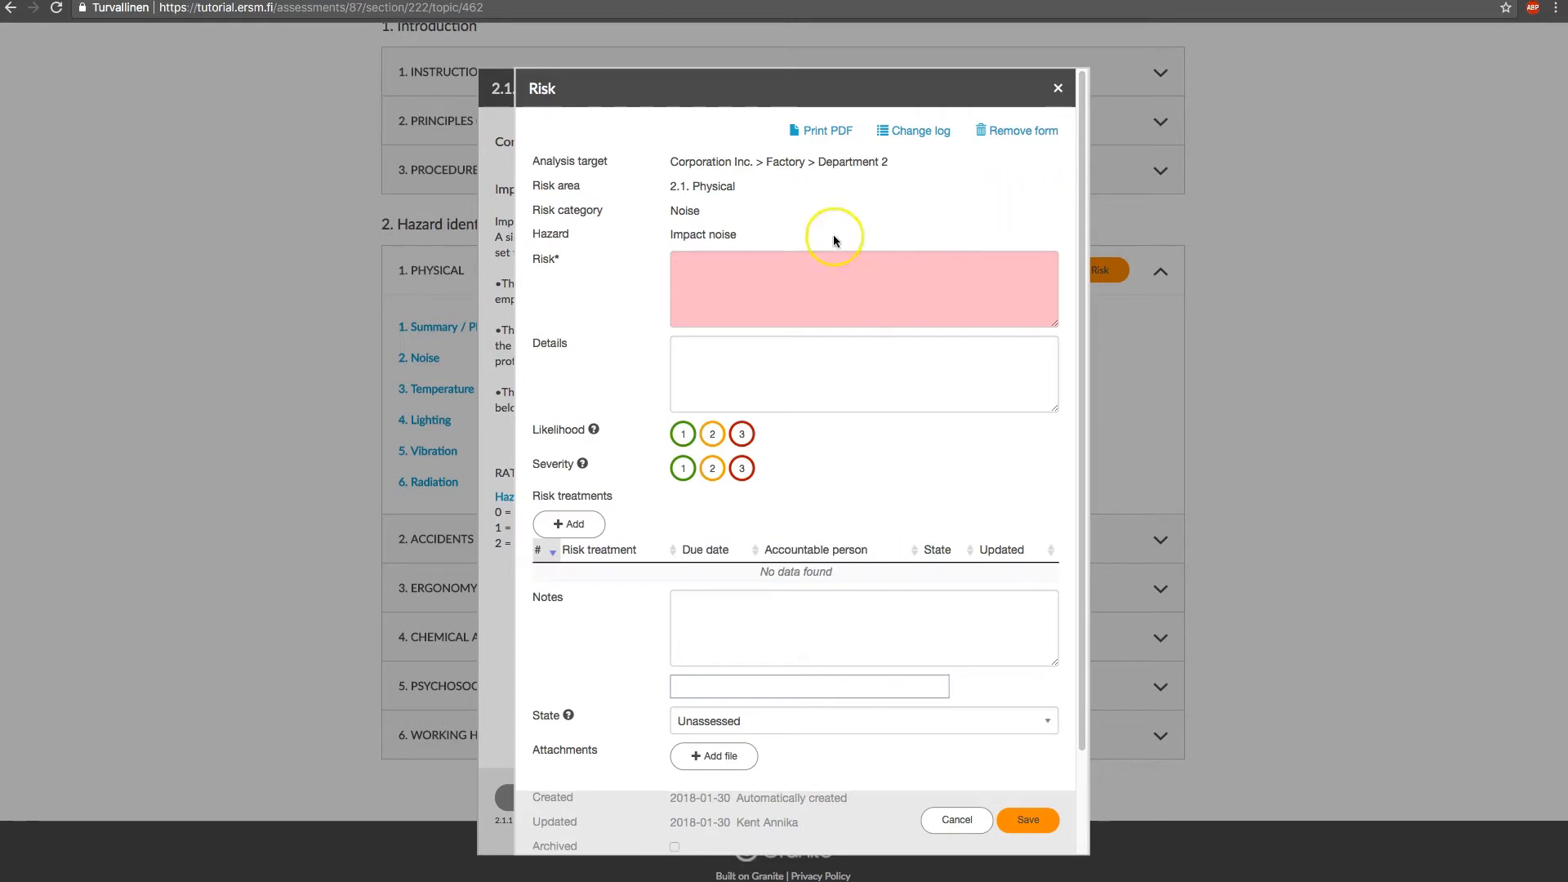
# Describe the impact noise risk as "Example risk." and save the risk form
pyautogui.click(780, 278)
pyautogui.write('Wxample risk.')
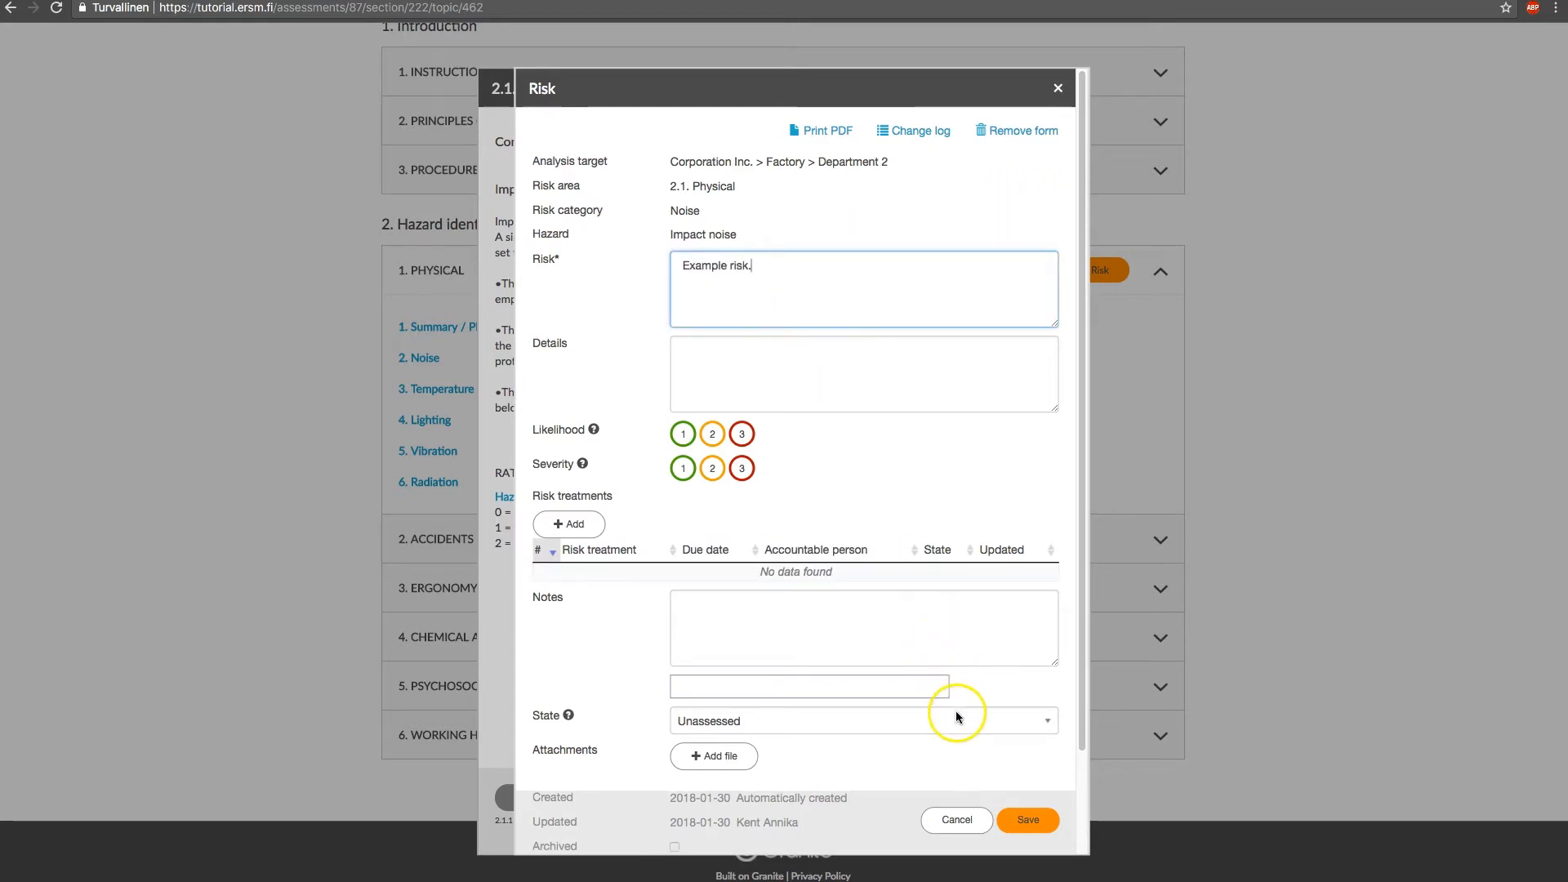
pyautogui.click(1015, 819)
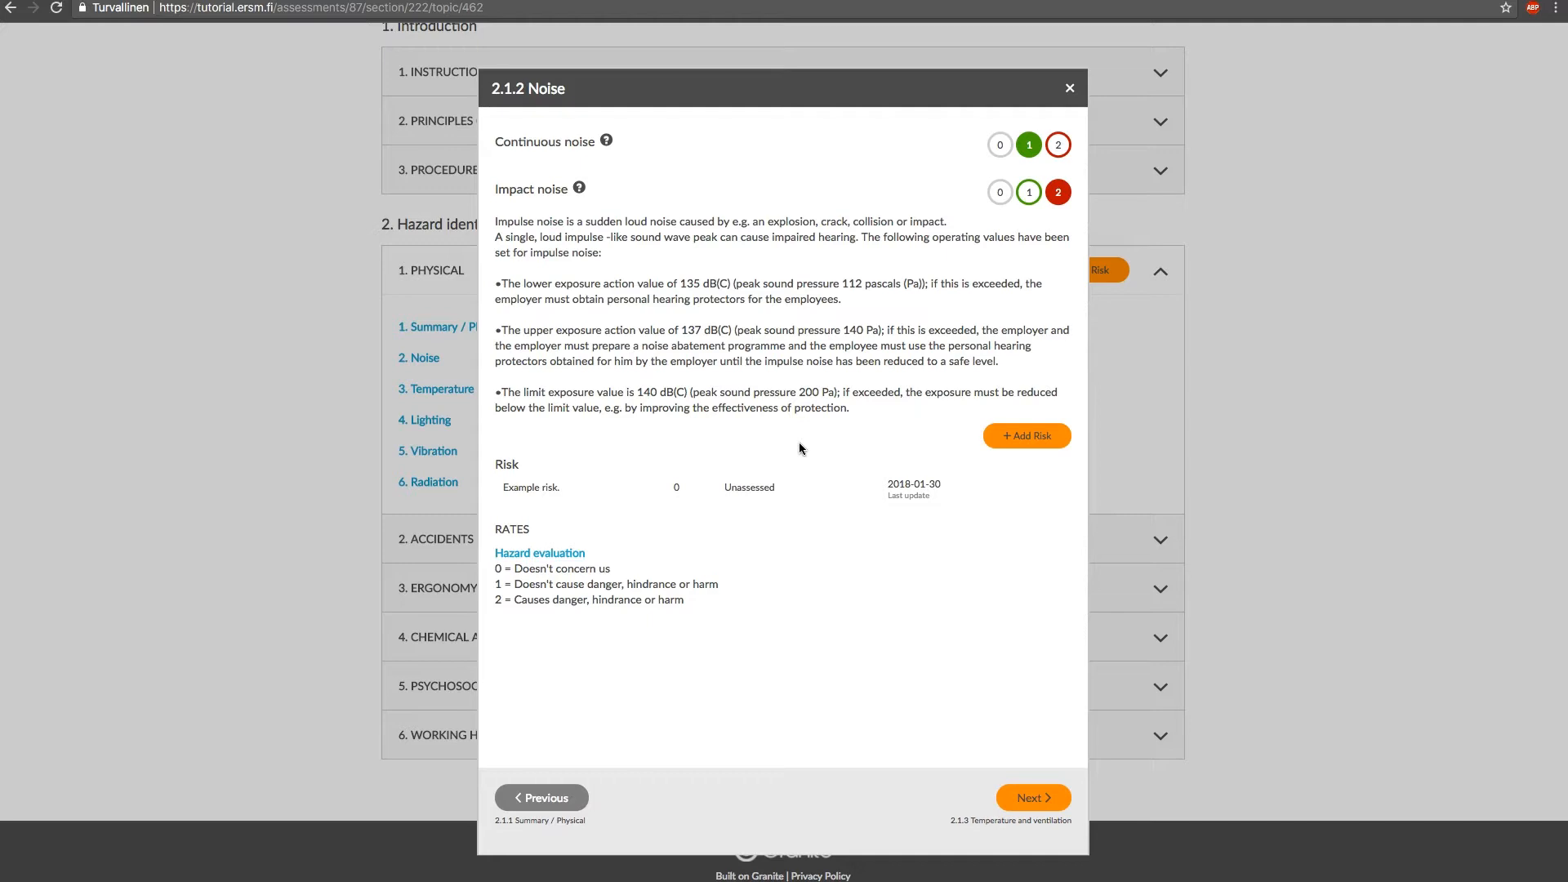
# In Temperature and ventilation, rate cold or hot objects, general and local ventilation and work outdoors 1 and draught 0, then close the questions
pyautogui.click(916, 613)
pyautogui.click(1026, 801)
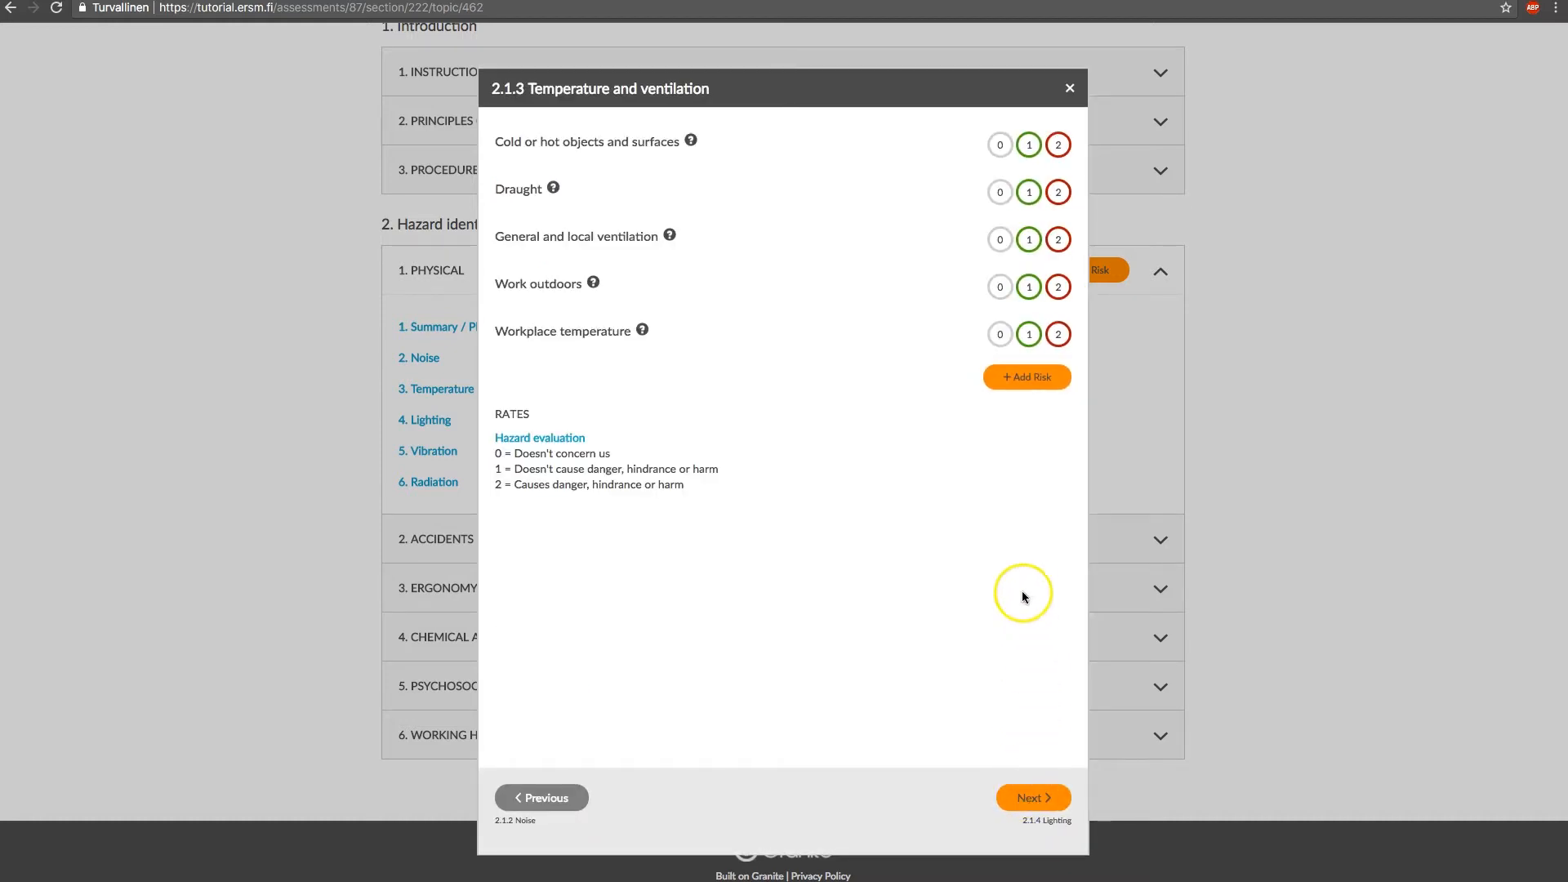
pyautogui.click(1029, 144)
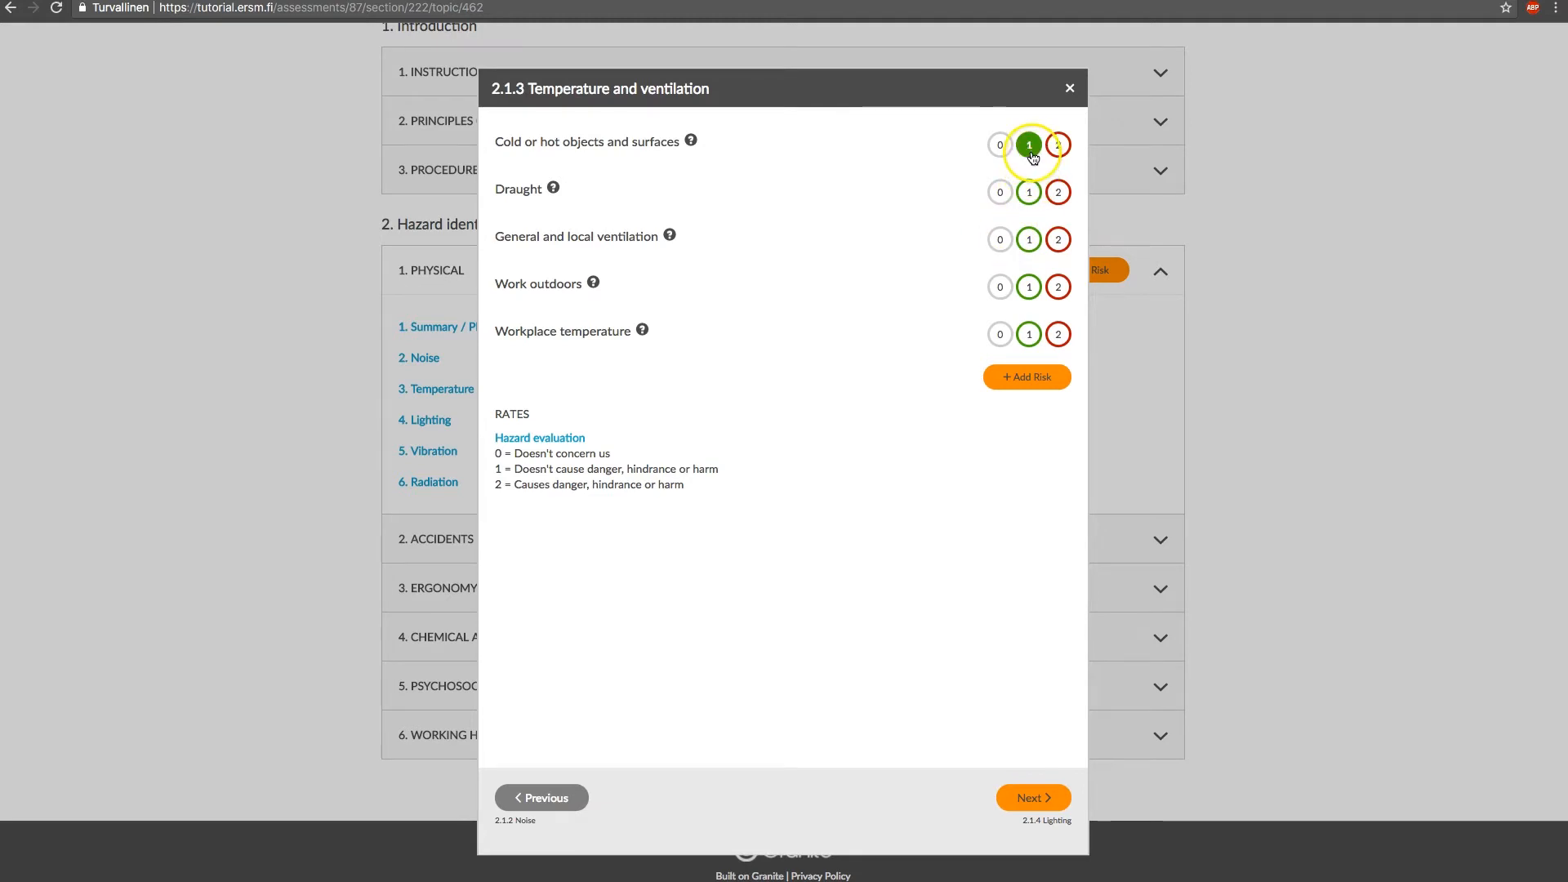
pyautogui.click(1001, 193)
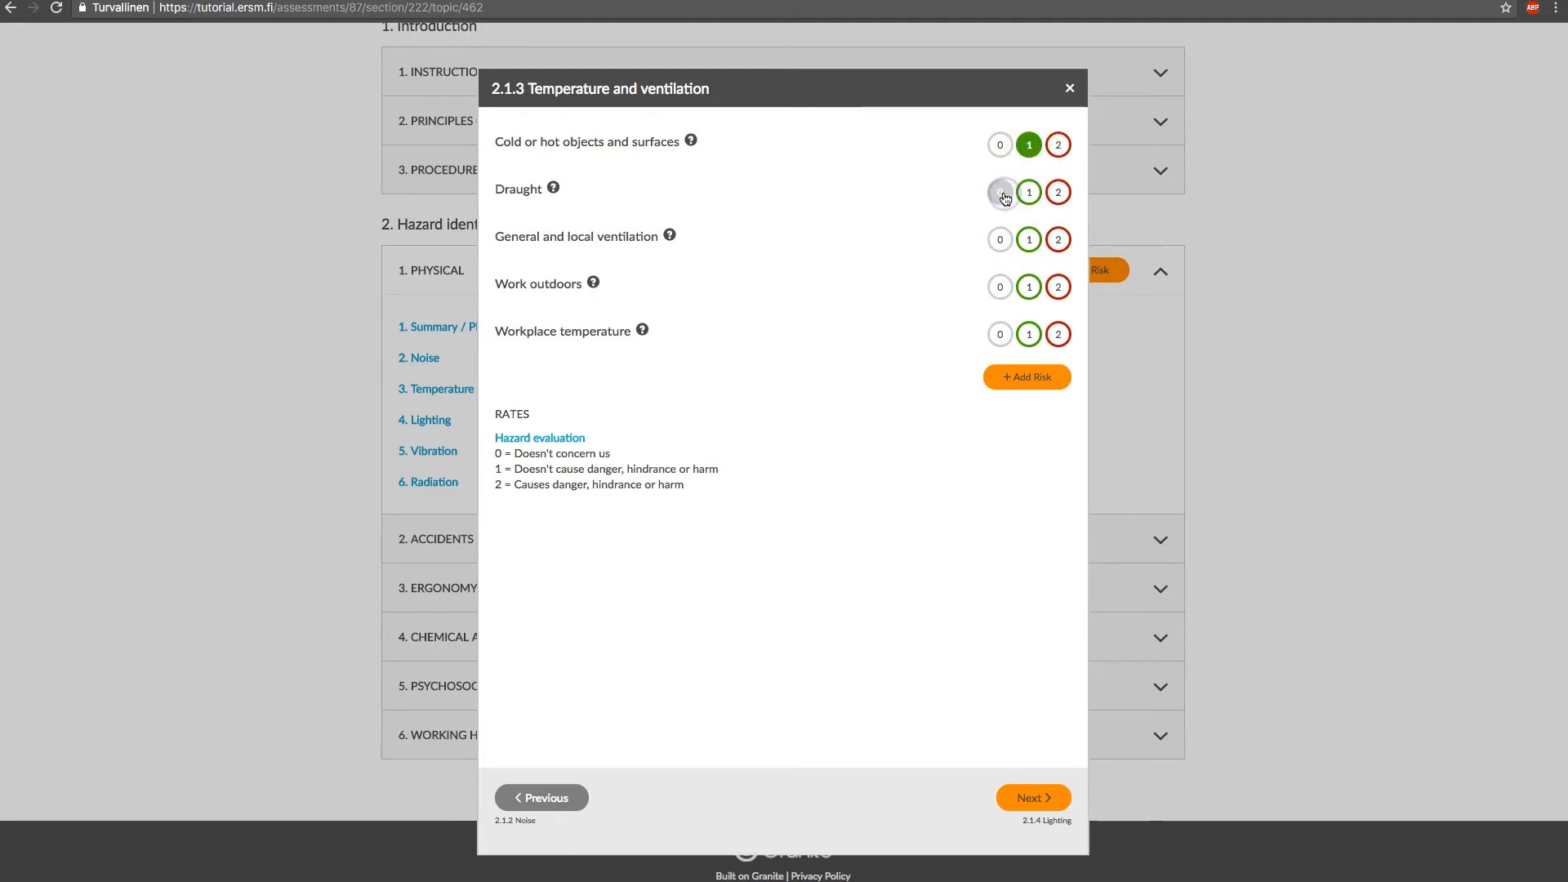
pyautogui.click(1029, 242)
pyautogui.click(1031, 287)
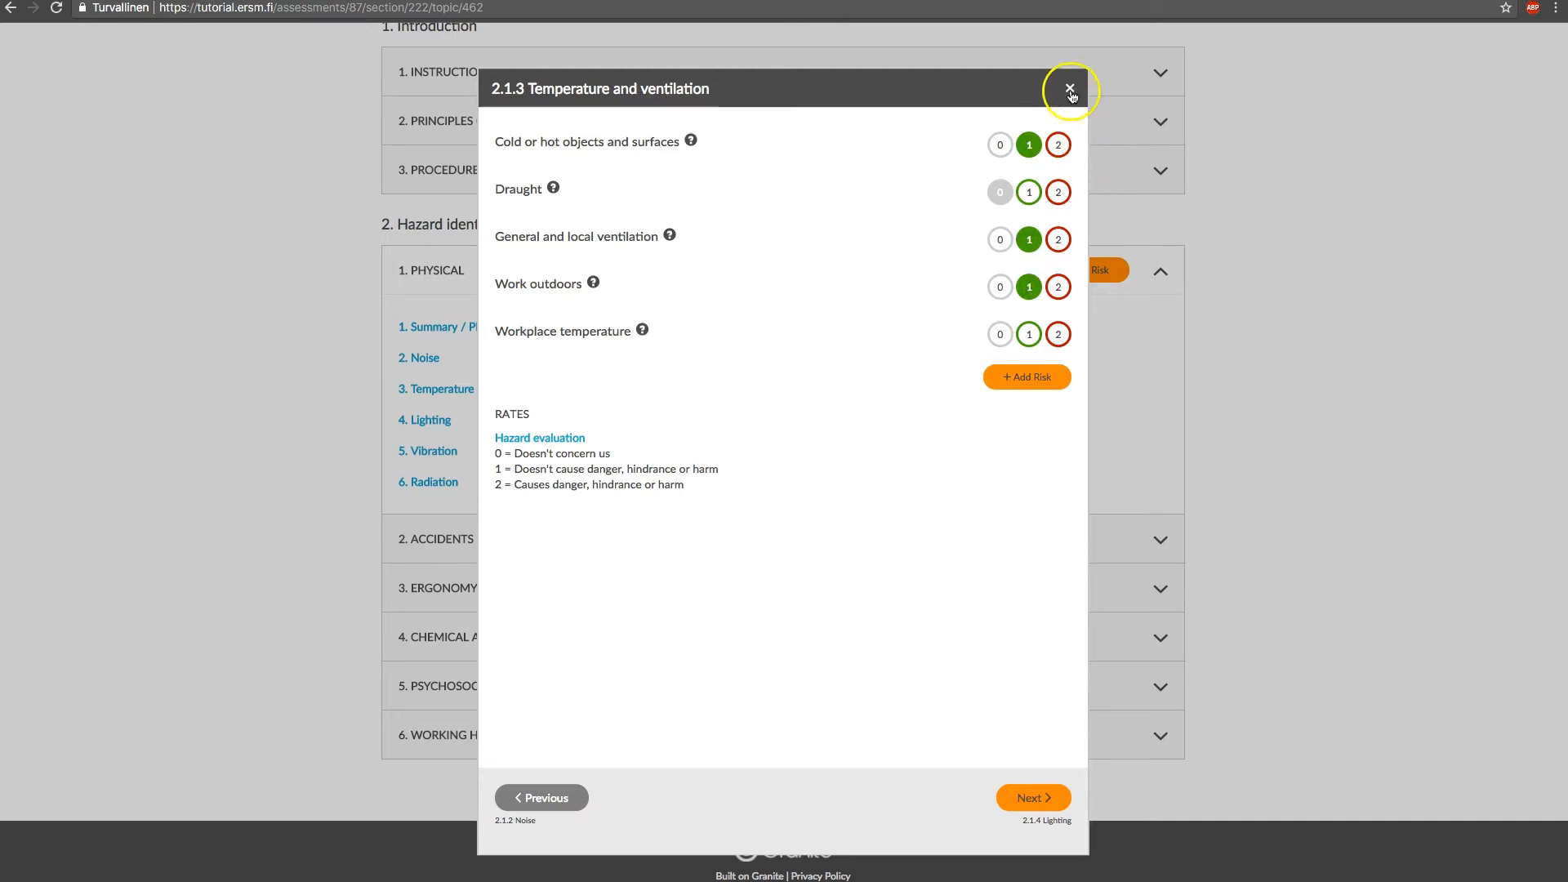
pyautogui.click(1070, 88)
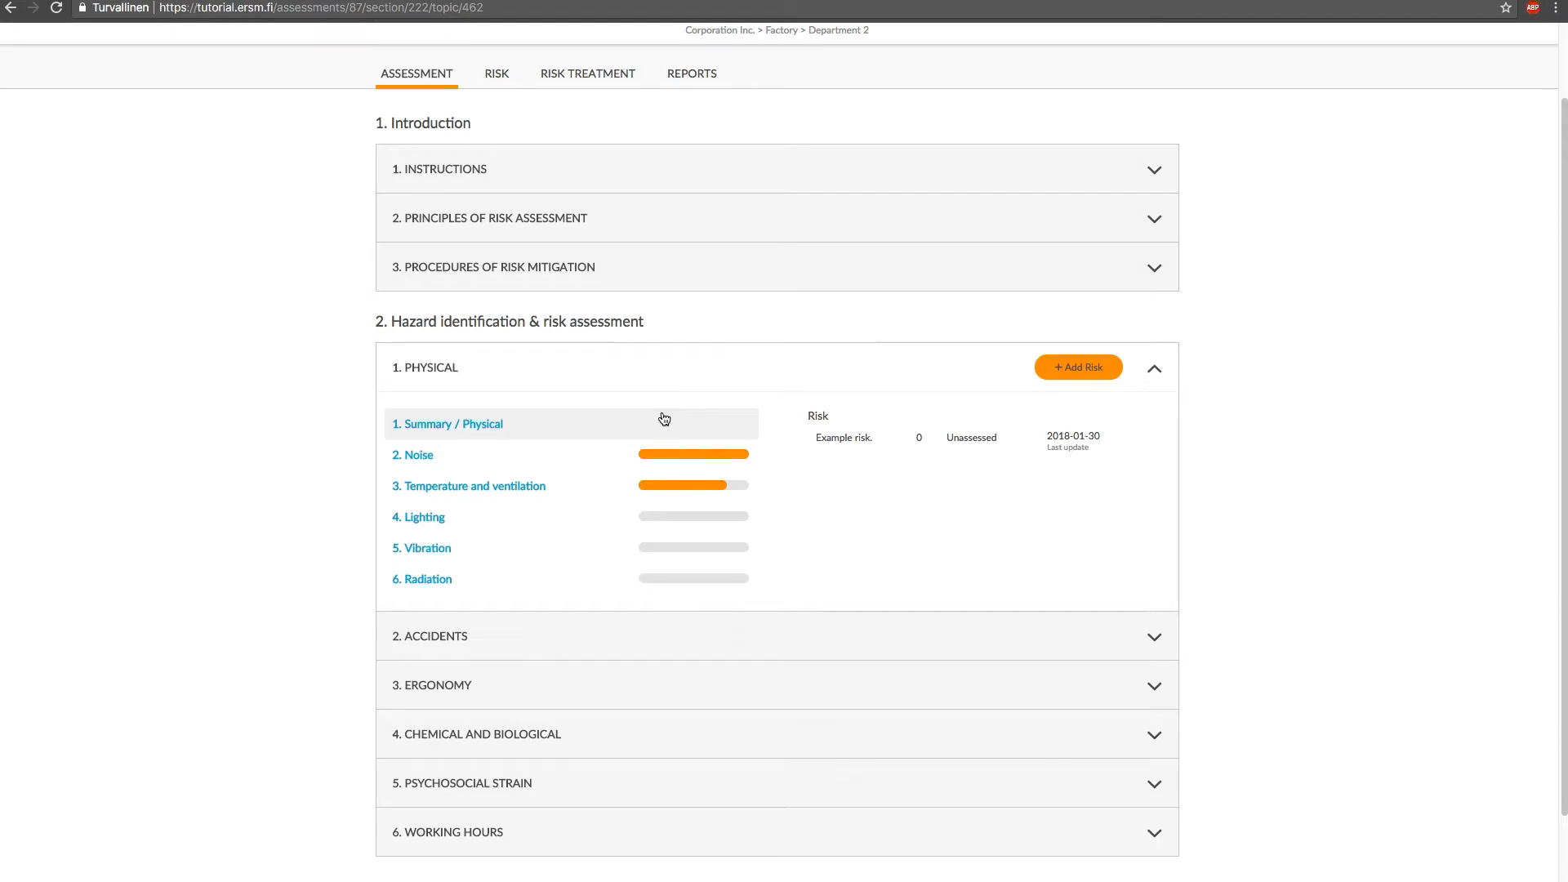
pyautogui.click(639, 442)
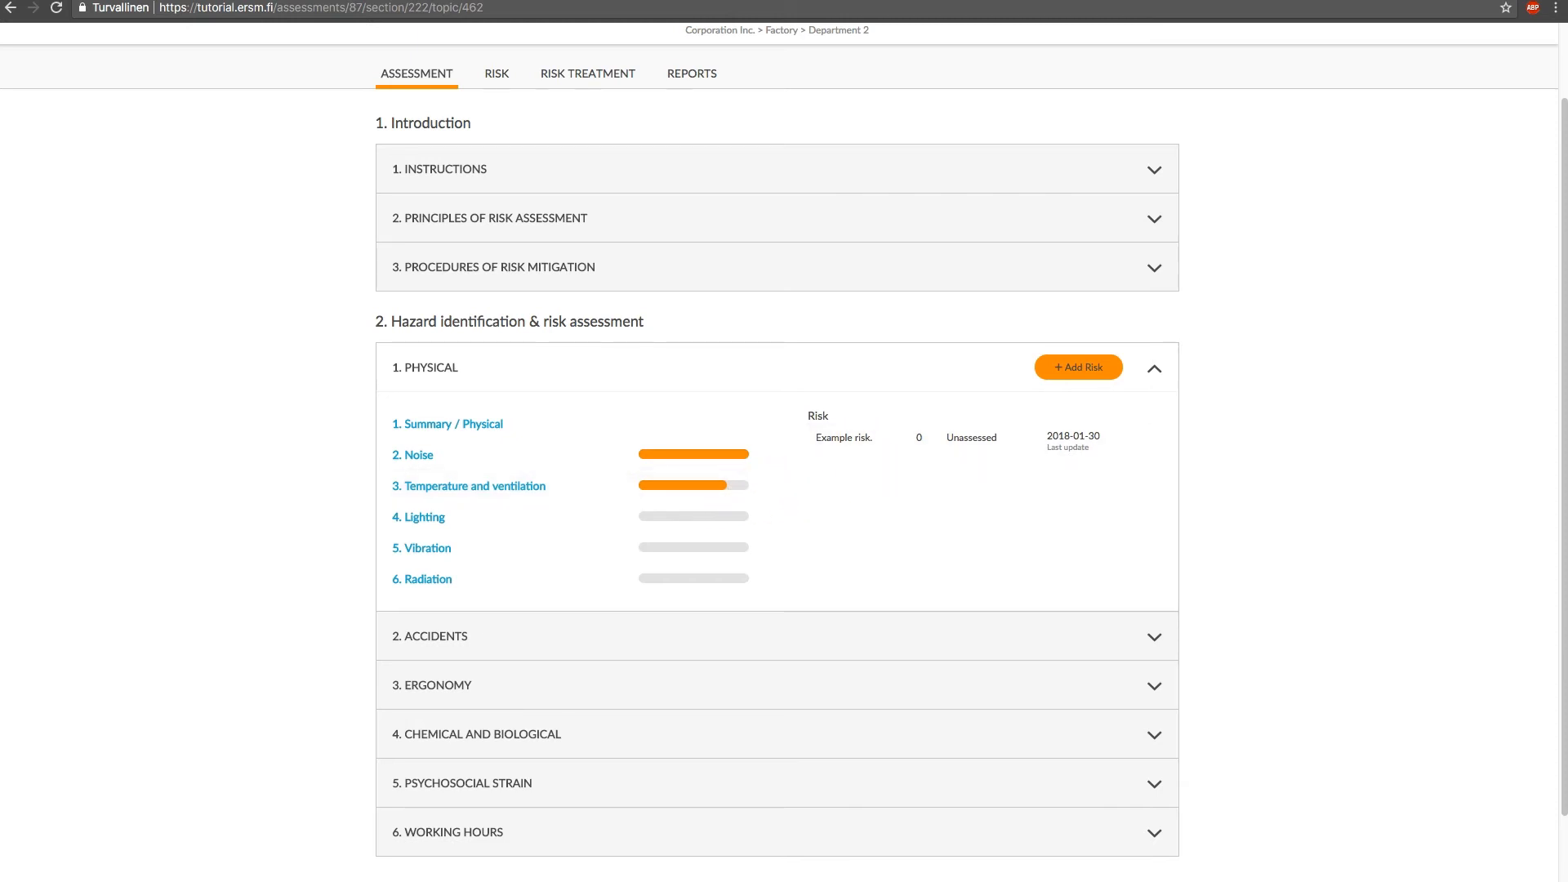
pyautogui.click(1029, 458)
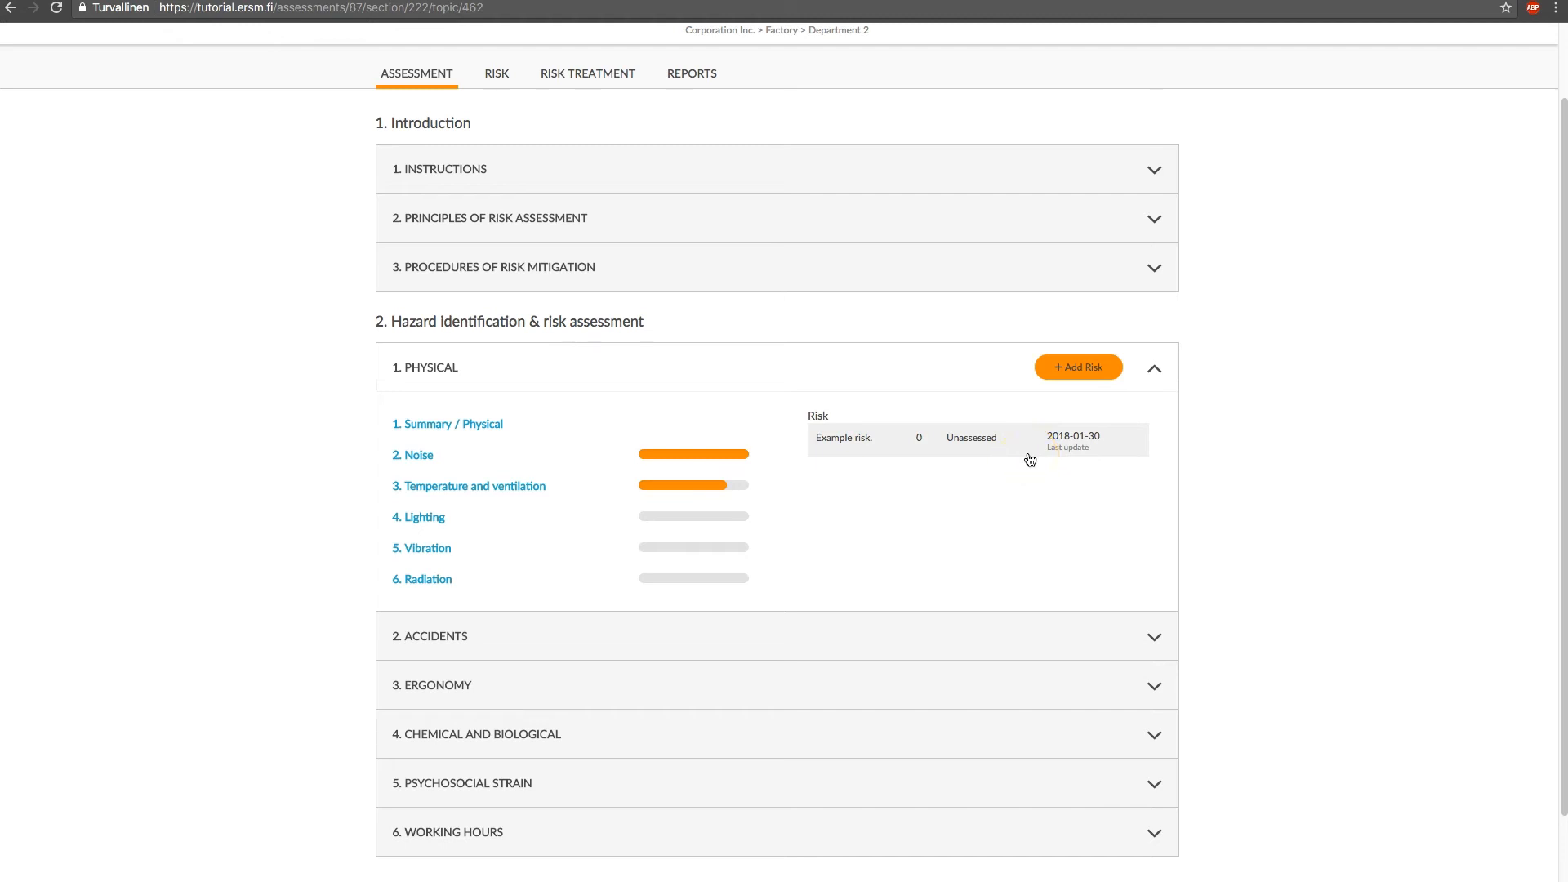
pyautogui.click(1065, 369)
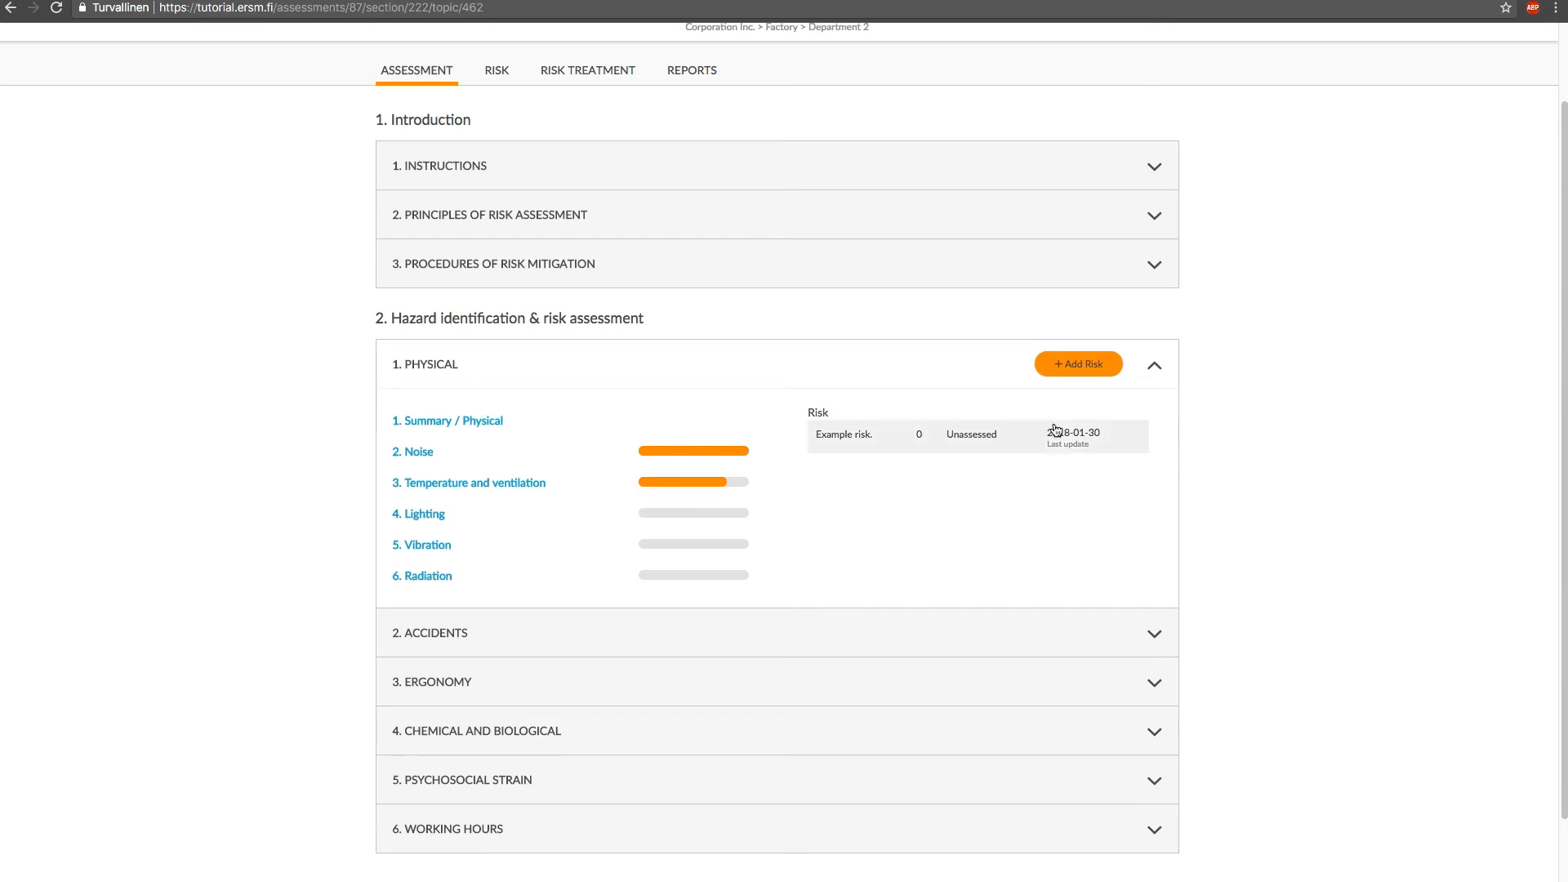
# Look through the Accidents, Ergonomy and Working hours hazard areas of the assessment
pyautogui.scroll(-1, 1055, 428)
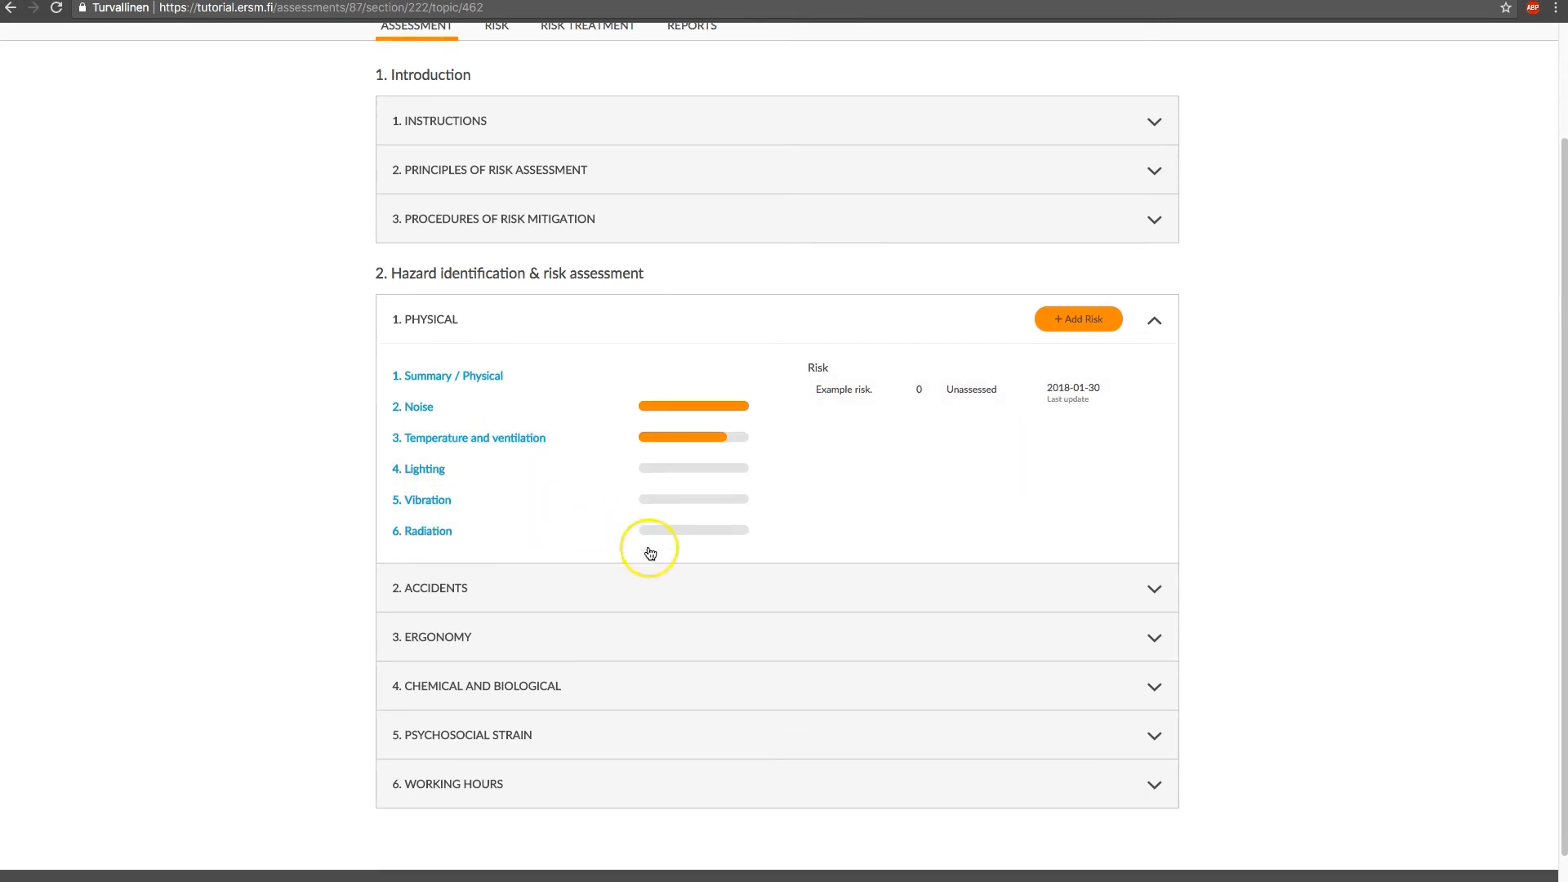
pyautogui.click(690, 588)
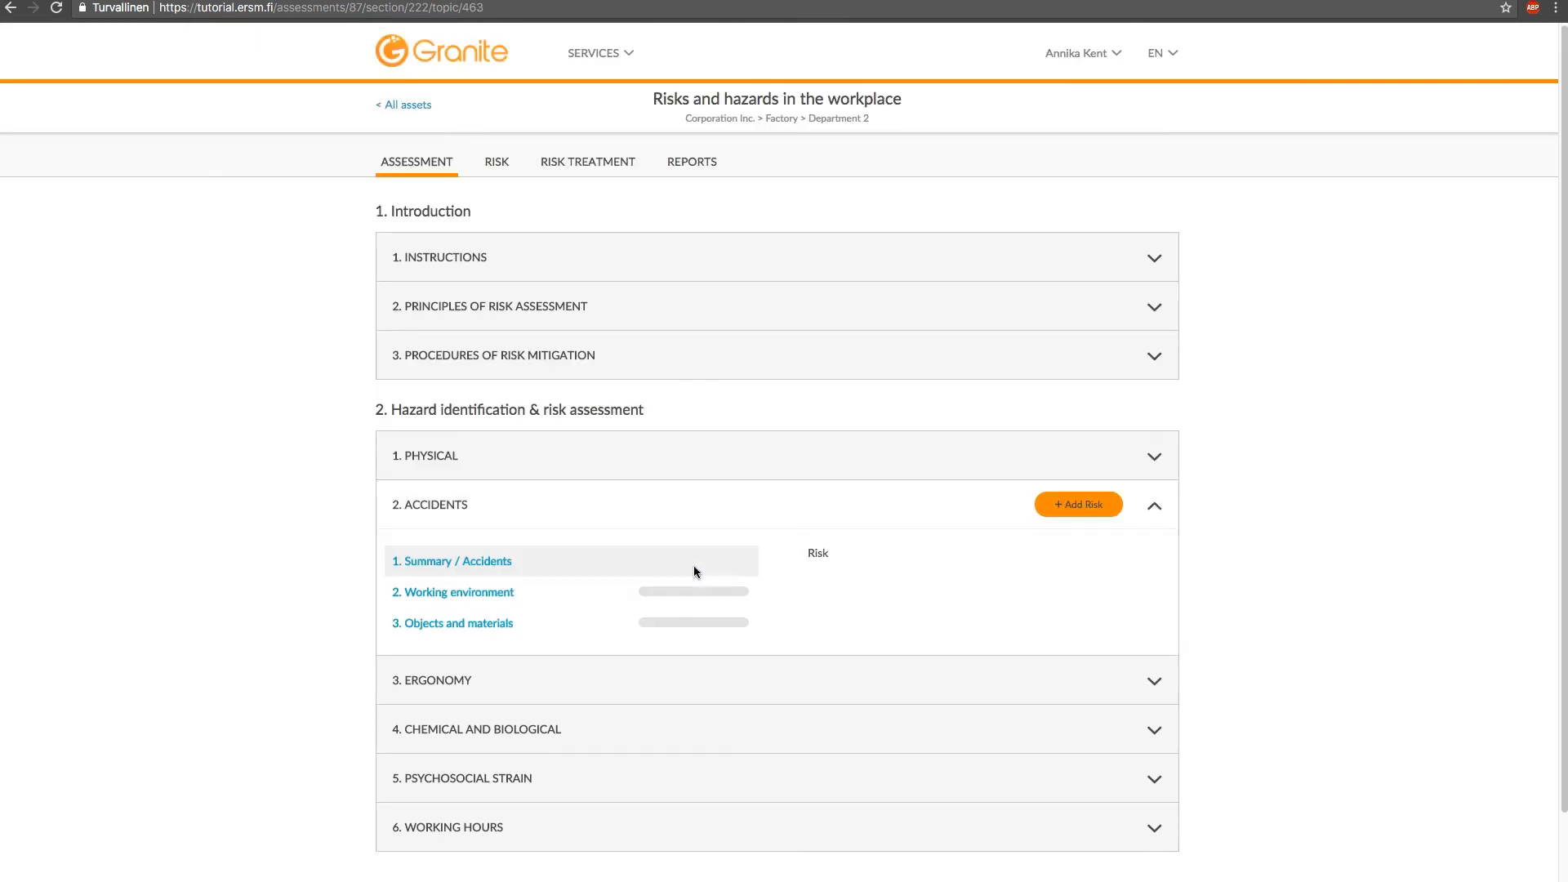
pyautogui.scroll(-2, 694, 565)
pyautogui.click(682, 597)
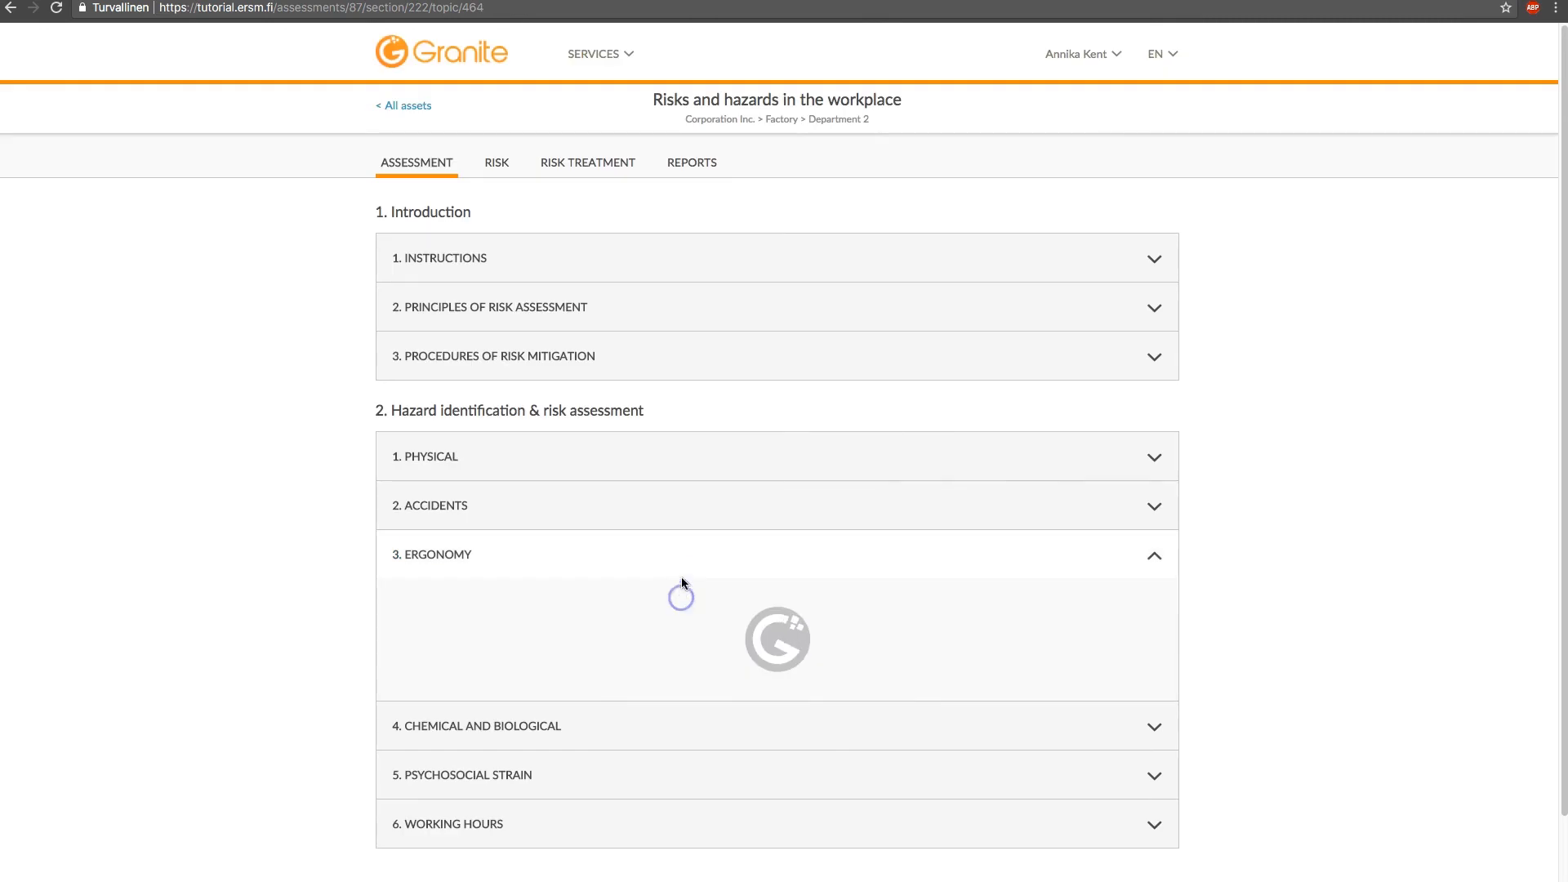
pyautogui.scroll(-2, 678, 580)
pyautogui.click(660, 720)
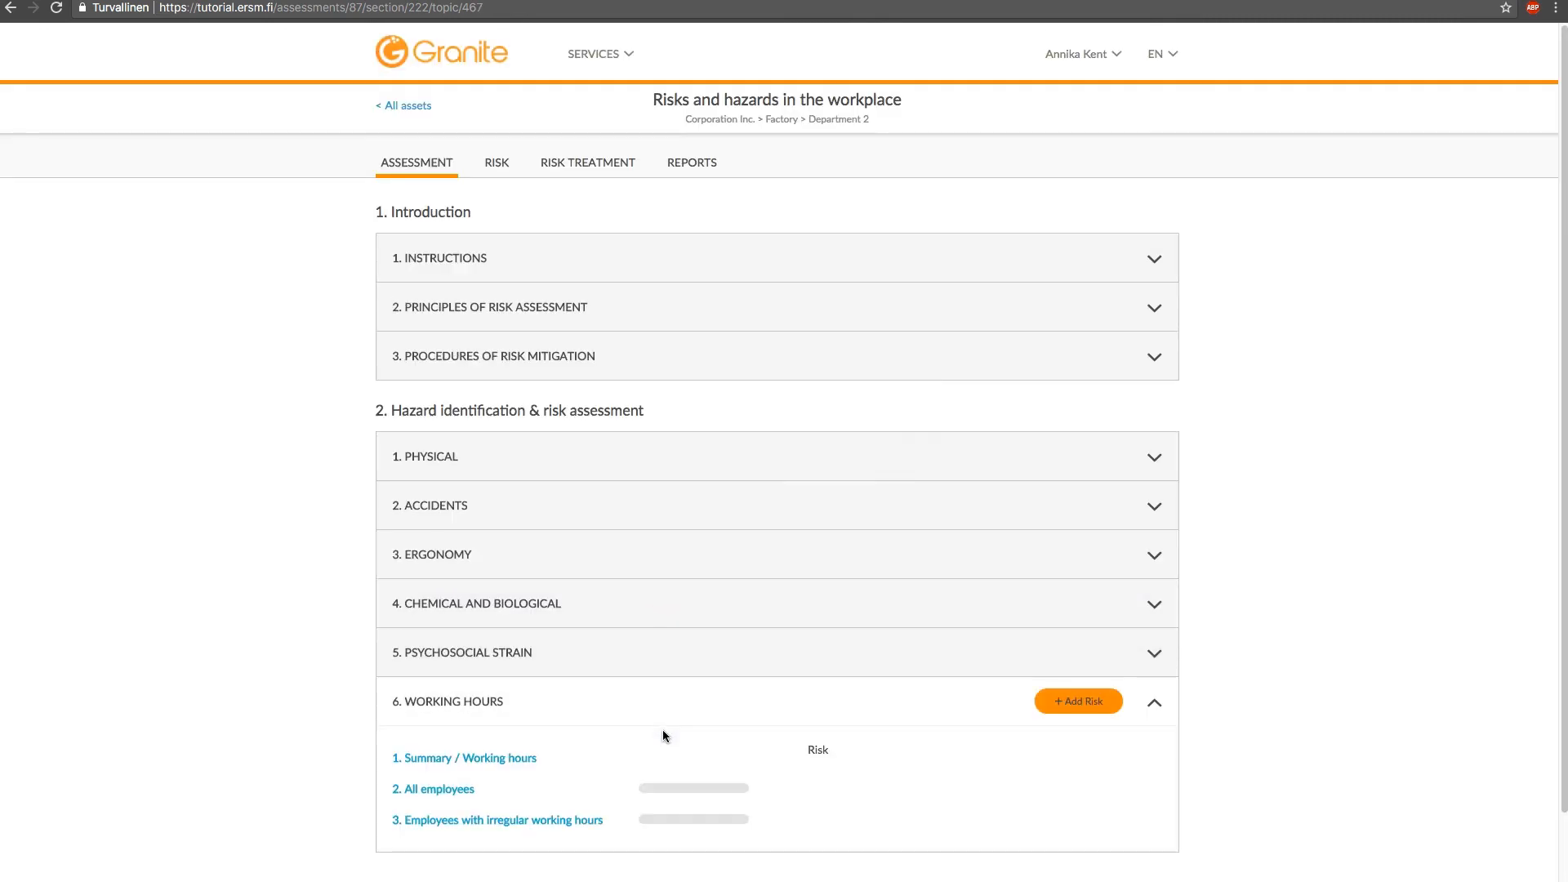
pyautogui.scroll(-1, 668, 696)
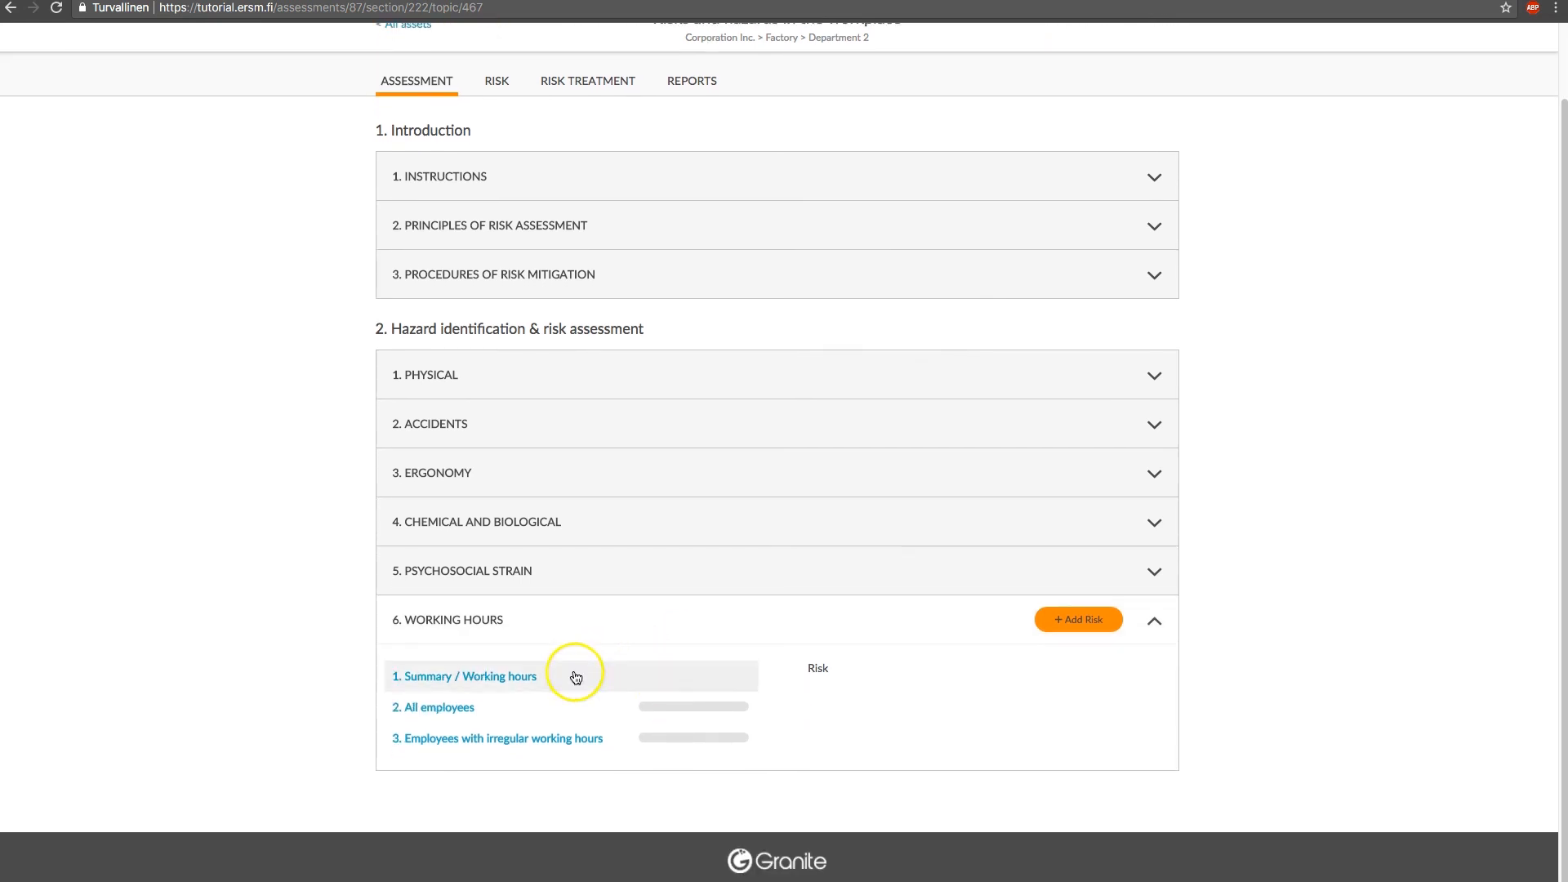